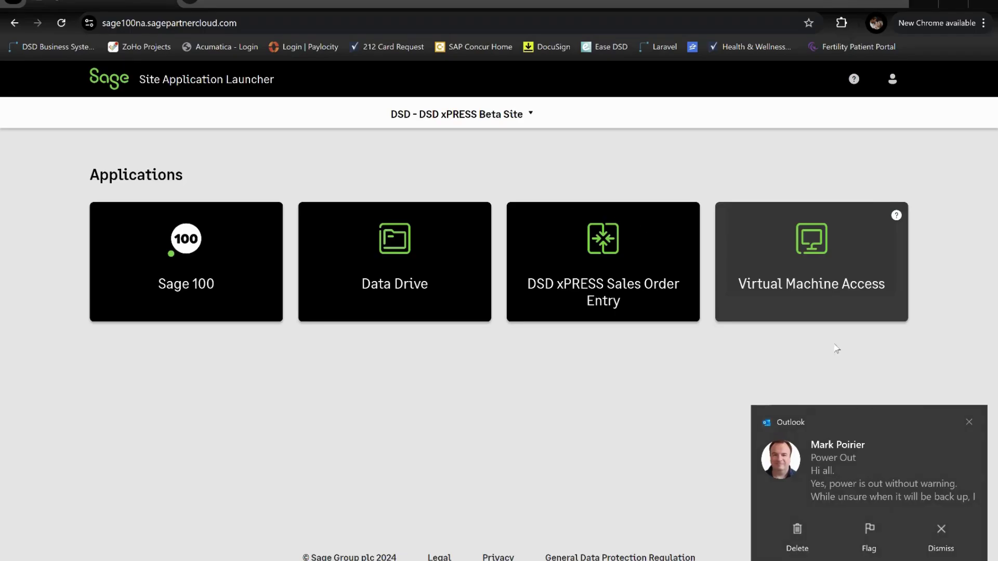
Dismiss the mail notification, launch Sage 100, and open xPRESS Sales Order Entry from the Sales Order module.
click(969, 423)
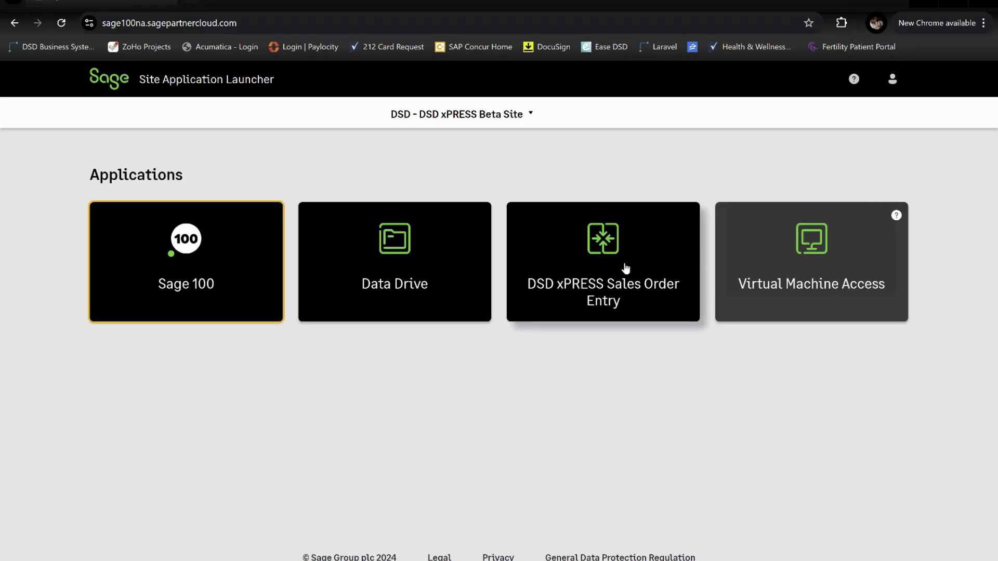
click(150, 237)
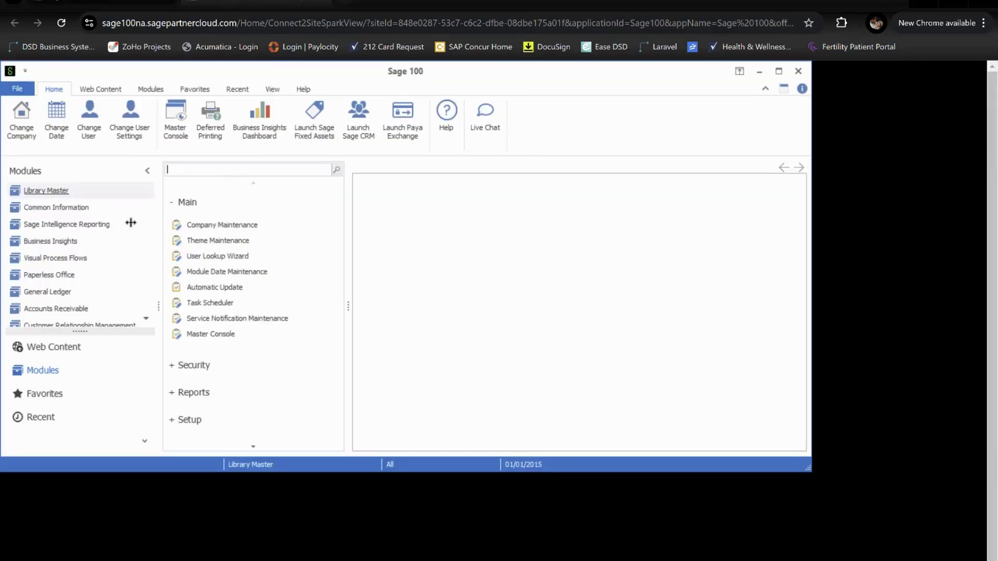
scroll(112, 252, down, 5)
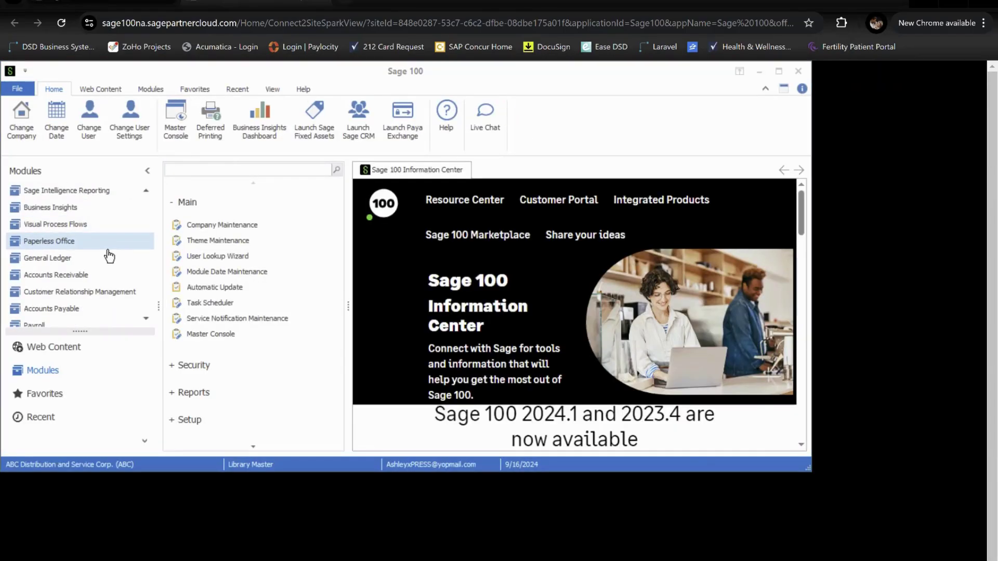
scroll(108, 255, down, 3)
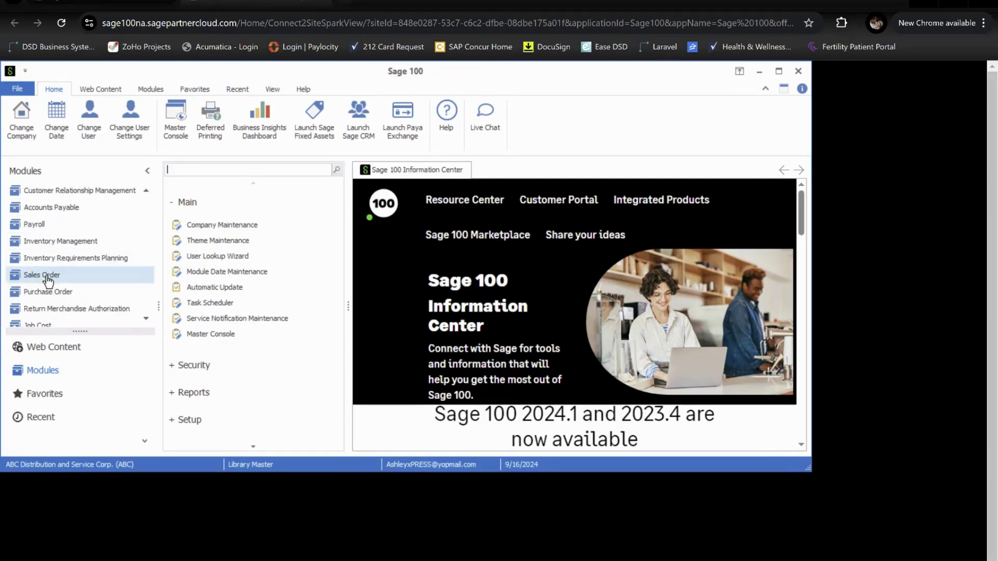
click(47, 279)
click(245, 206)
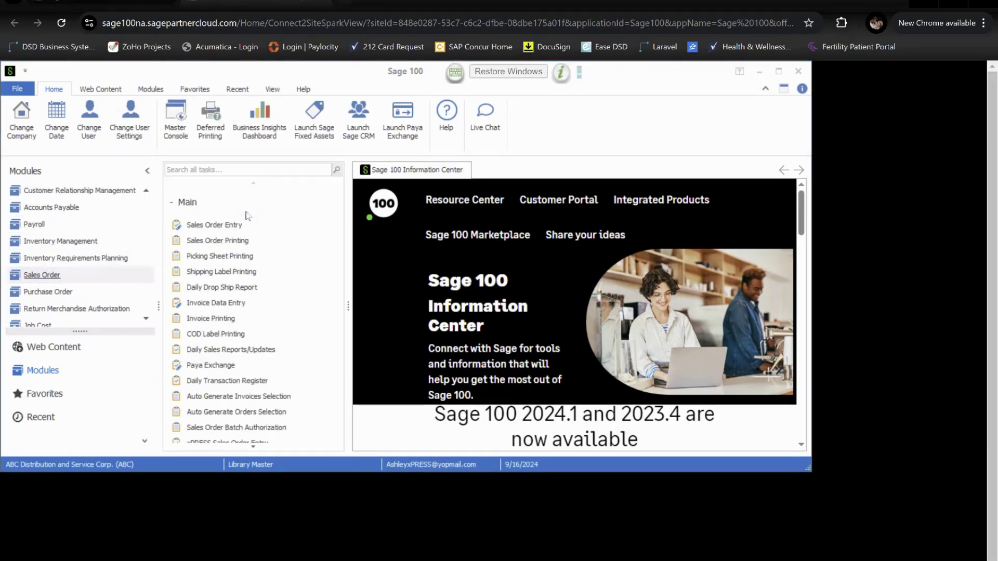
scroll(274, 322, down, 4)
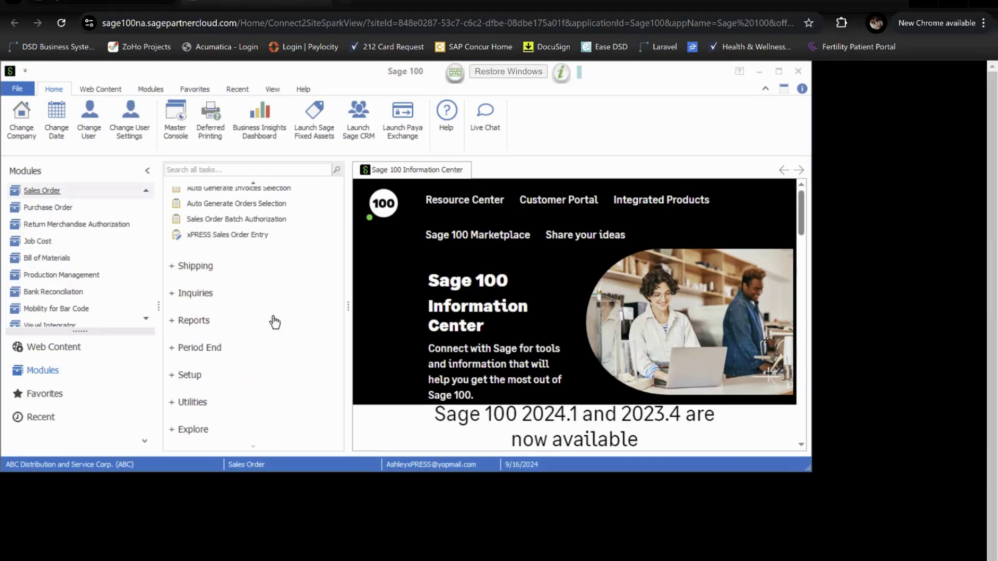
click(216, 238)
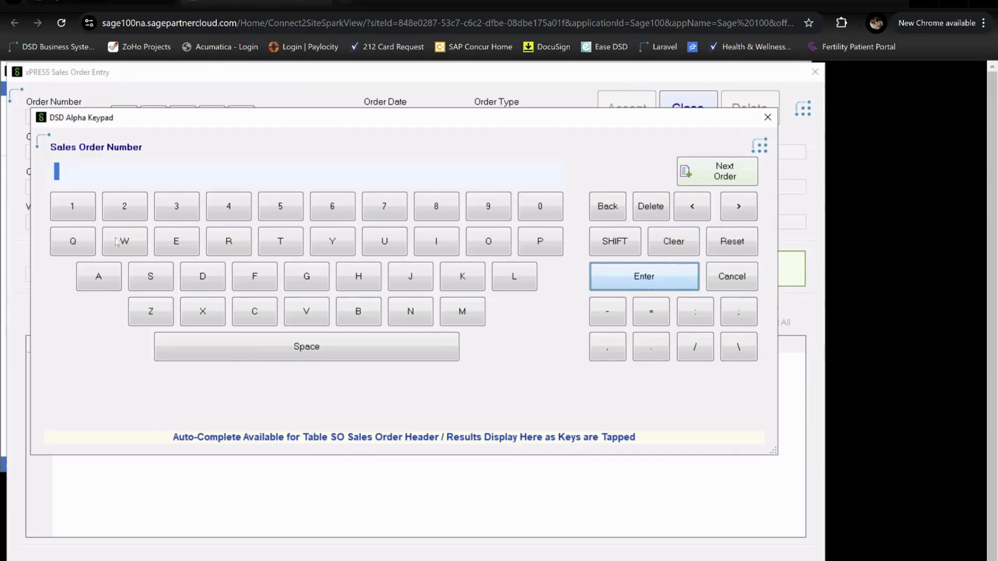
Find the Allen's Appliance Repair standard order dated 5/15/2025 by searching for 3, and enter its customer PO number with no comment.
click(176, 208)
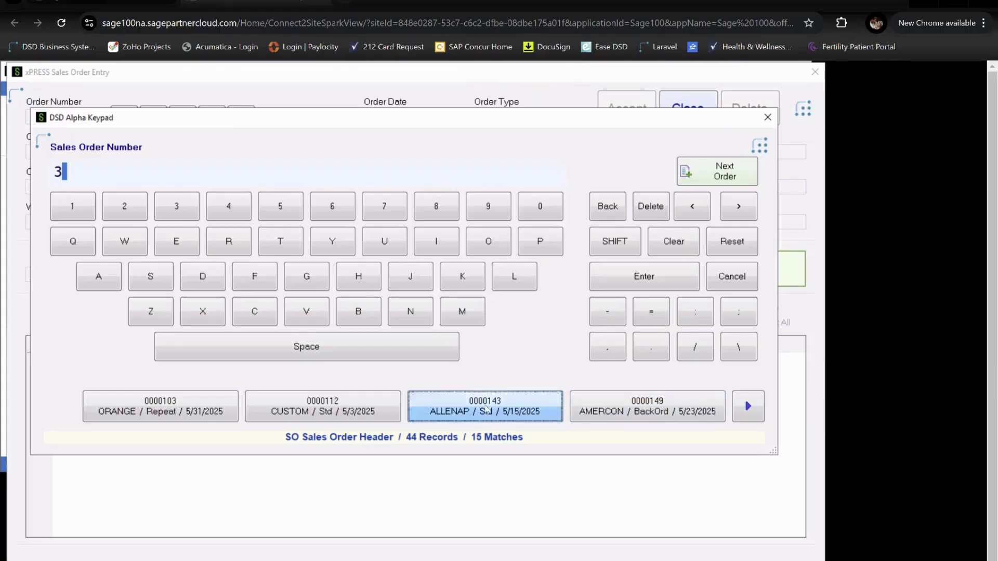
click(484, 407)
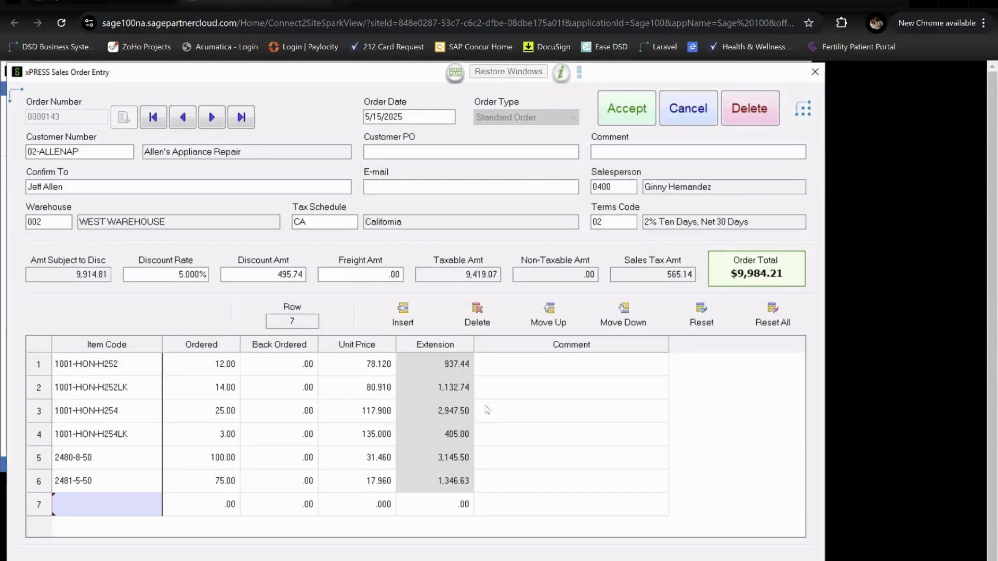
click(388, 150)
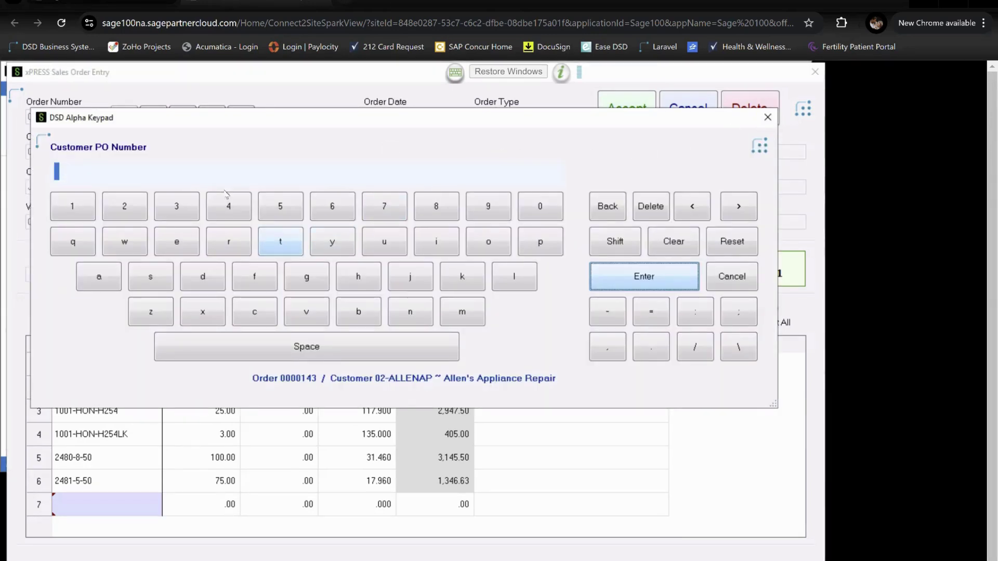
click(229, 208)
click(229, 208)
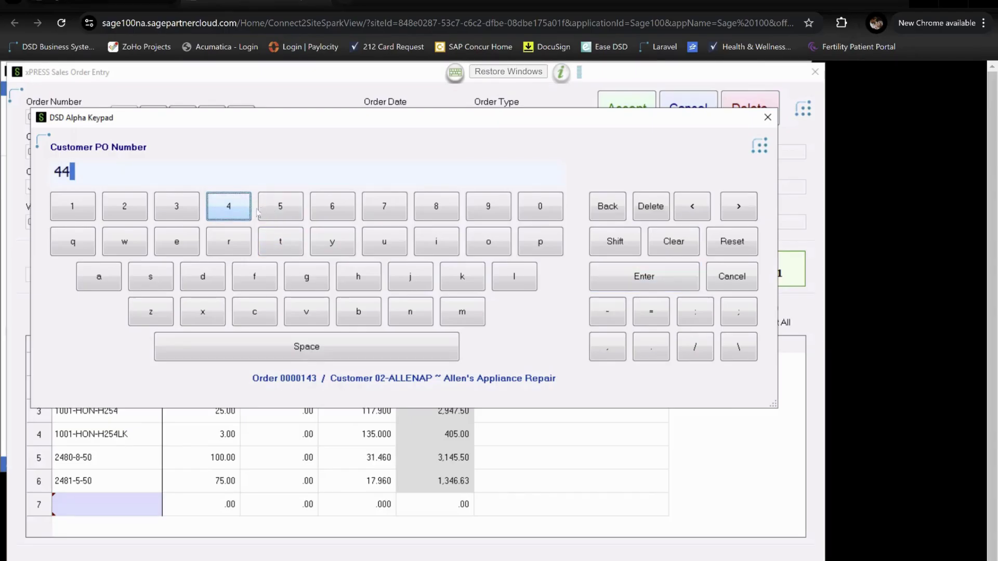
click(275, 213)
click(347, 217)
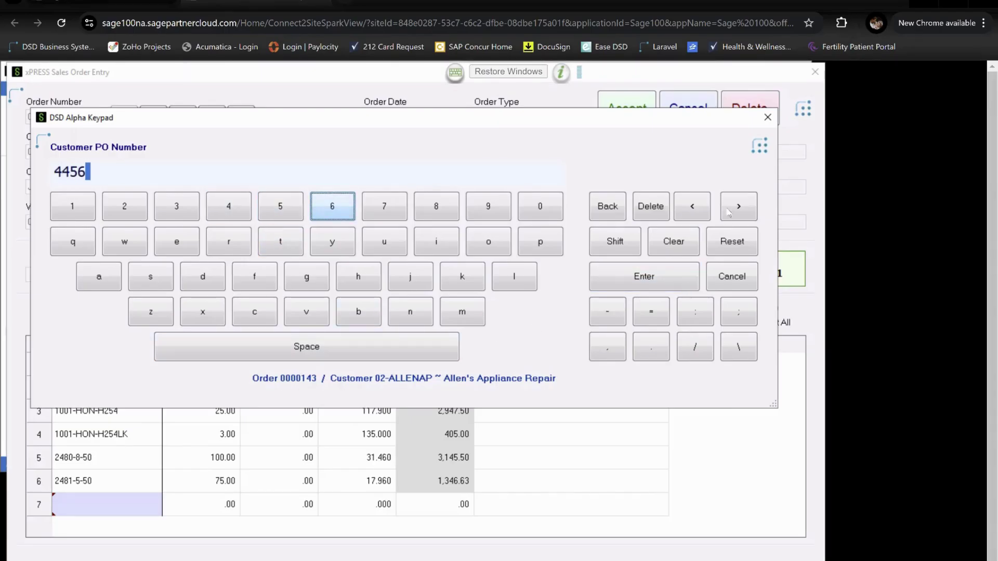
click(659, 283)
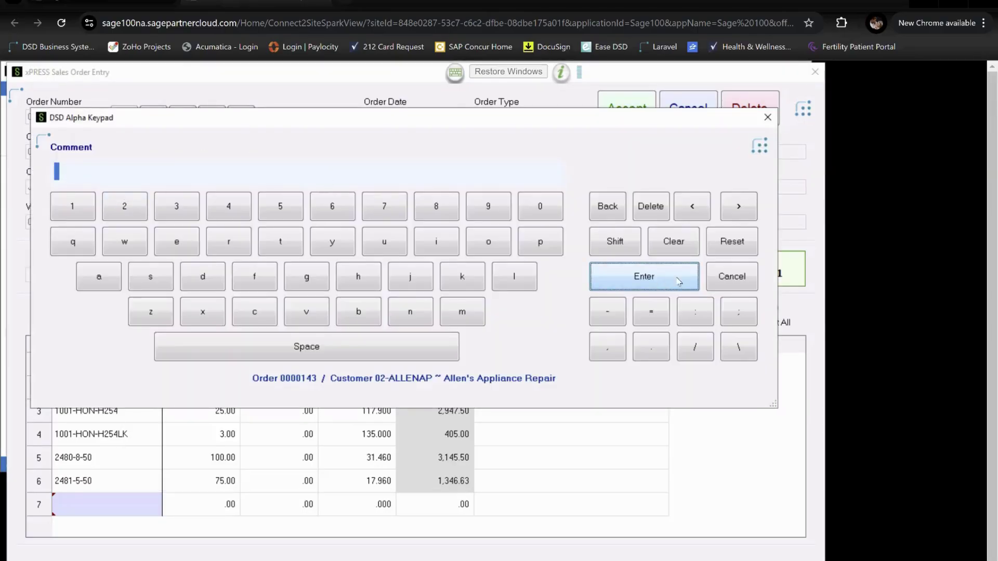
click(730, 276)
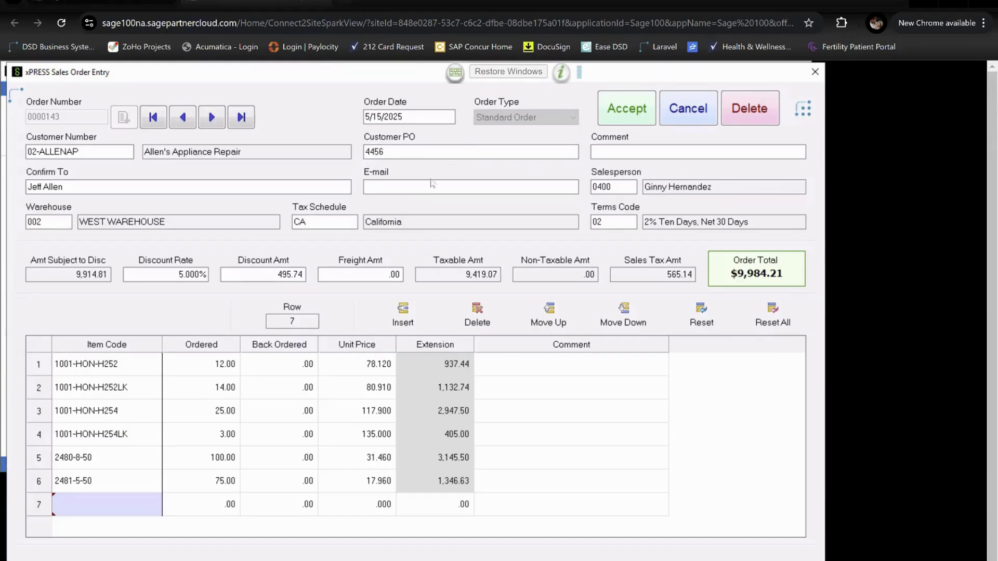
Check the order's e-mail entry and salesperson choices without changing either value.
click(407, 186)
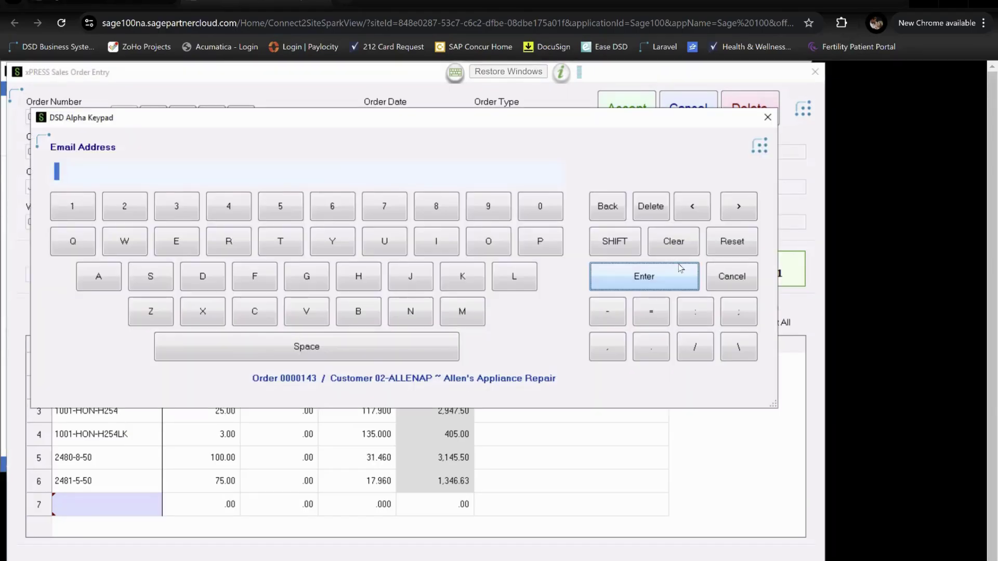
click(665, 280)
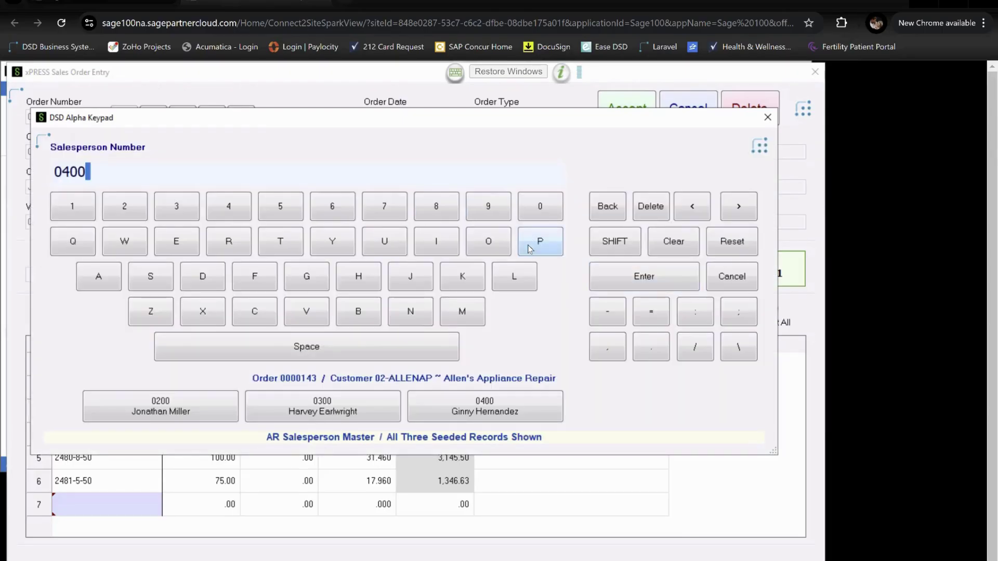
click(749, 287)
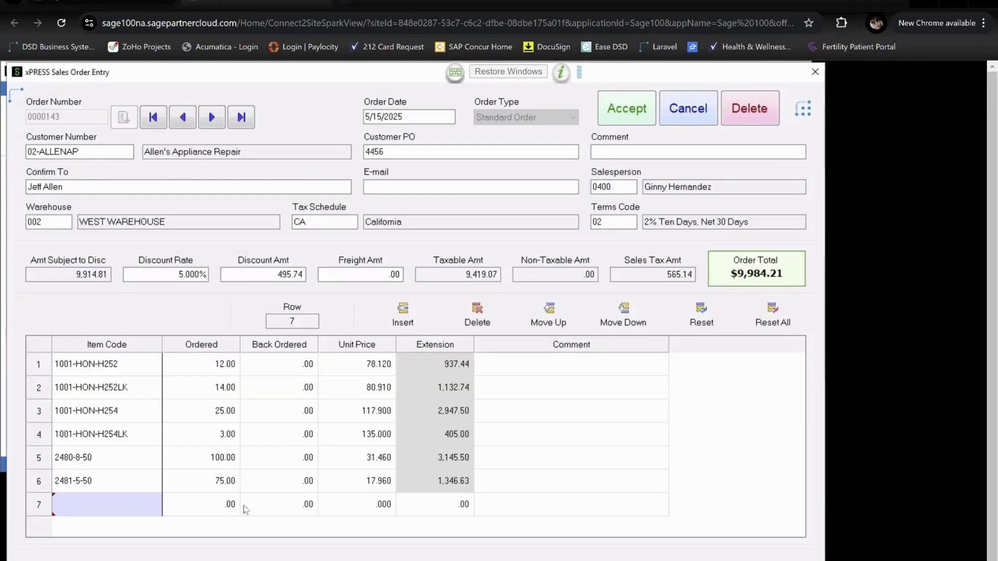
Search the items for DES and add the desk center drawer D1000-CD to row 7 of the order.
click(112, 514)
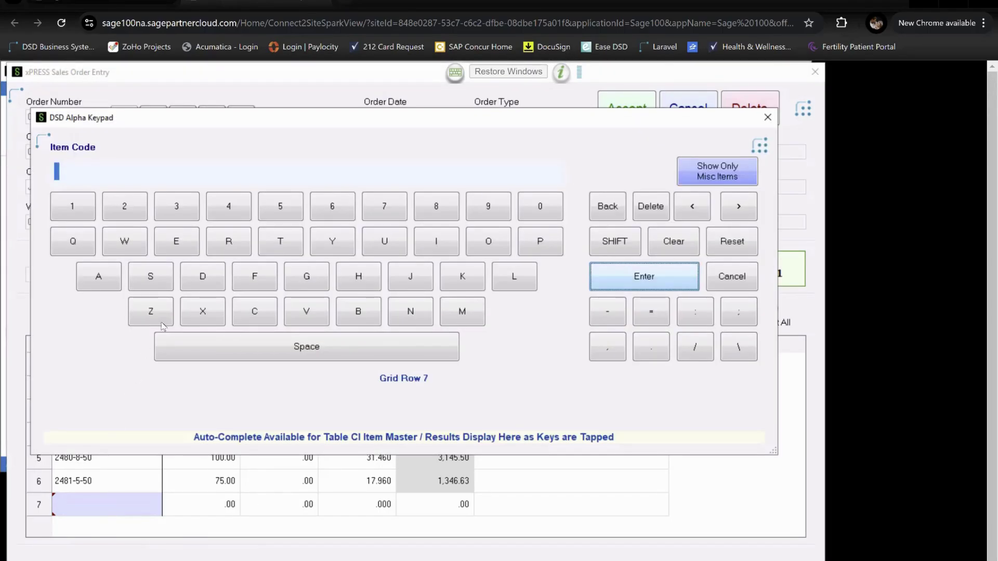
click(213, 280)
click(181, 237)
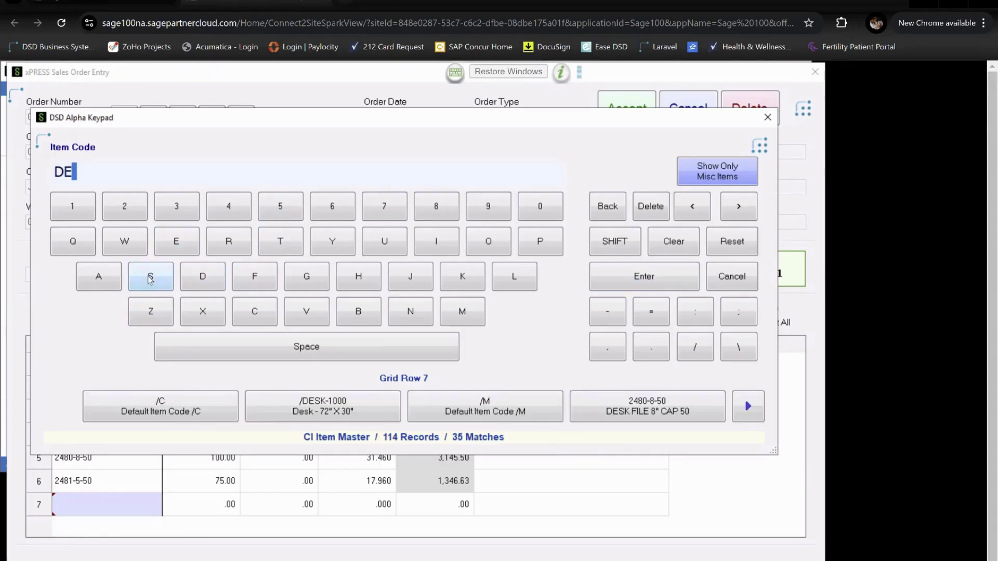
click(150, 280)
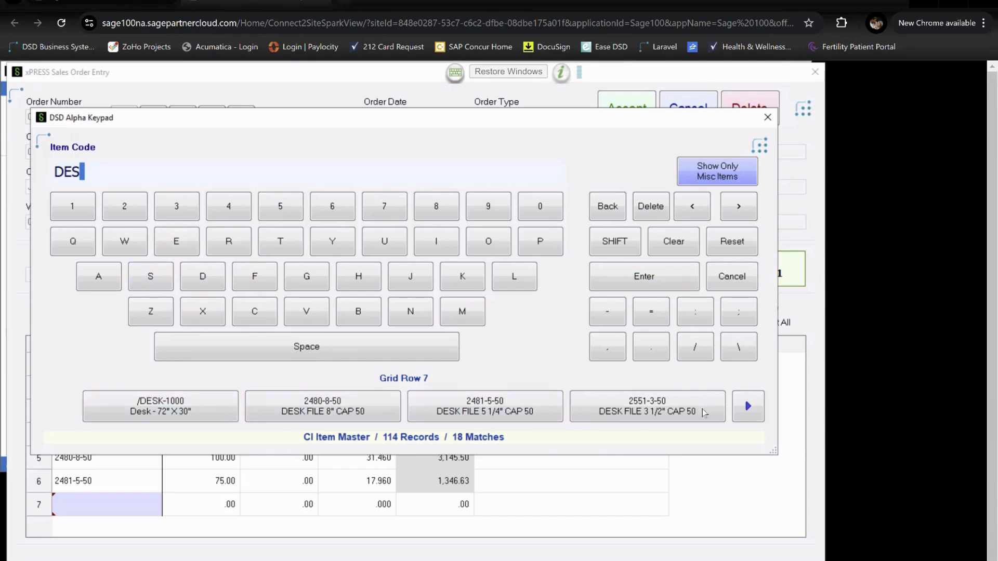
click(755, 413)
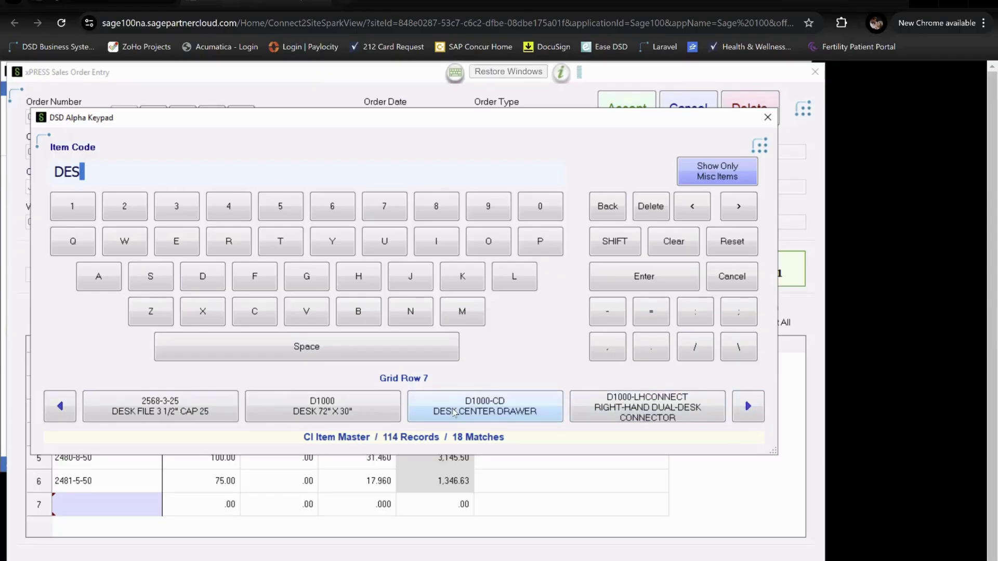
click(453, 411)
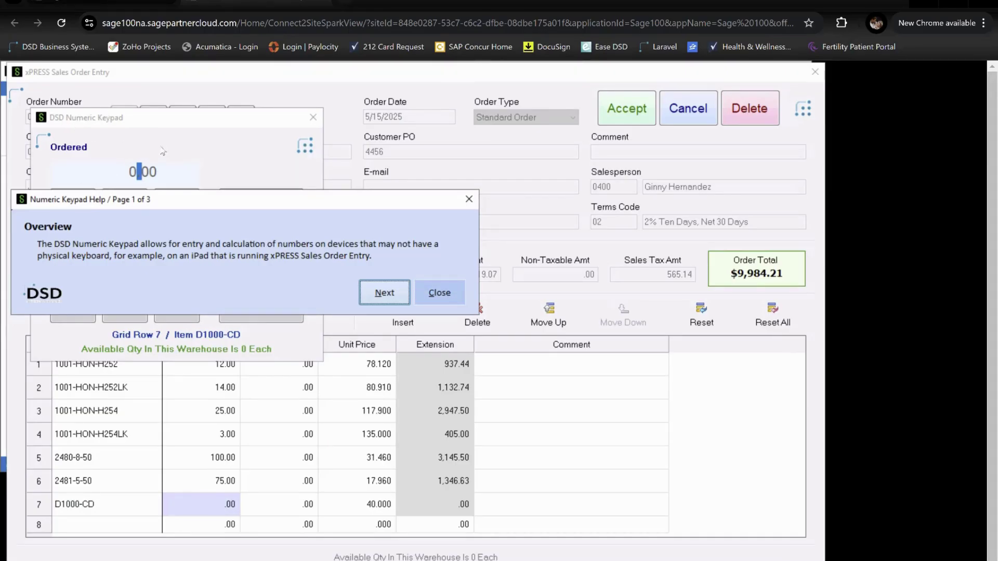
Set the ordered quantity of D1000-CD to 1, accept the quantity entered over the available stock, and skip the back-ordered quantity.
click(431, 294)
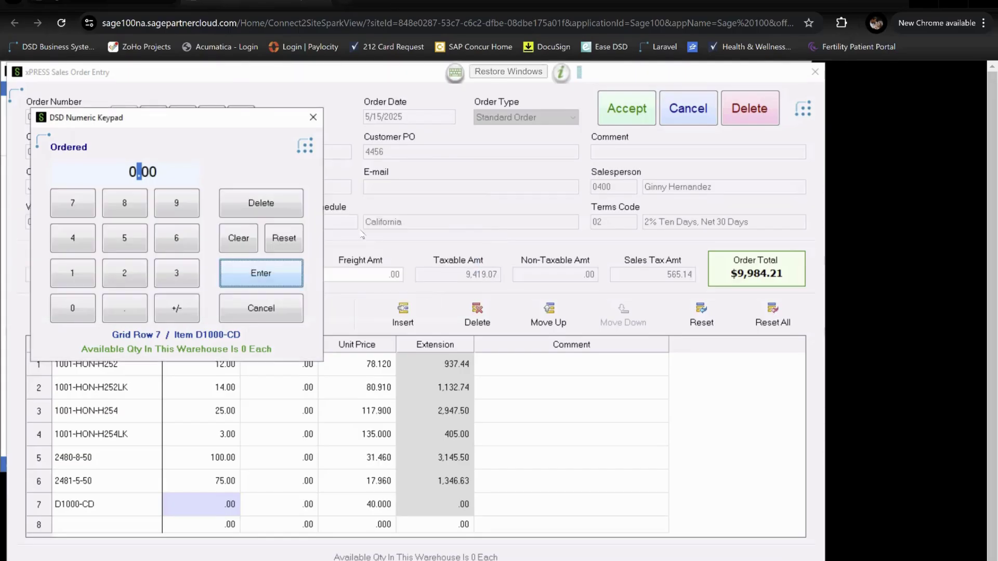
click(306, 147)
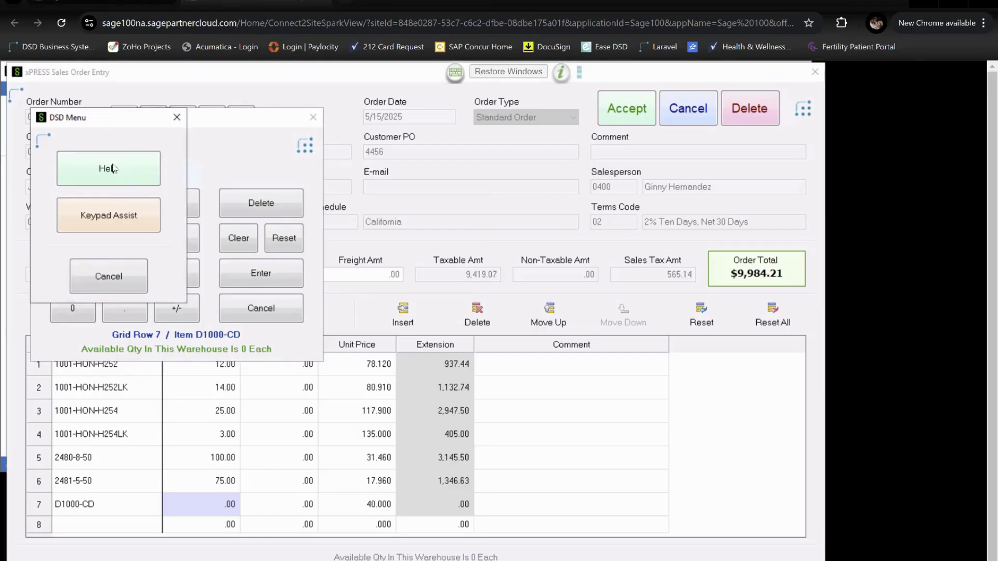
click(177, 117)
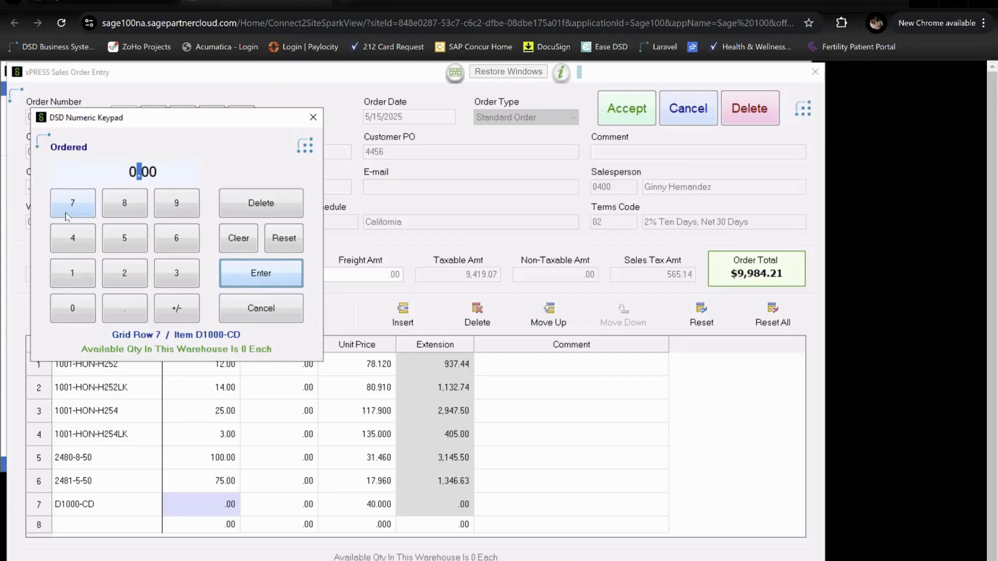
click(73, 274)
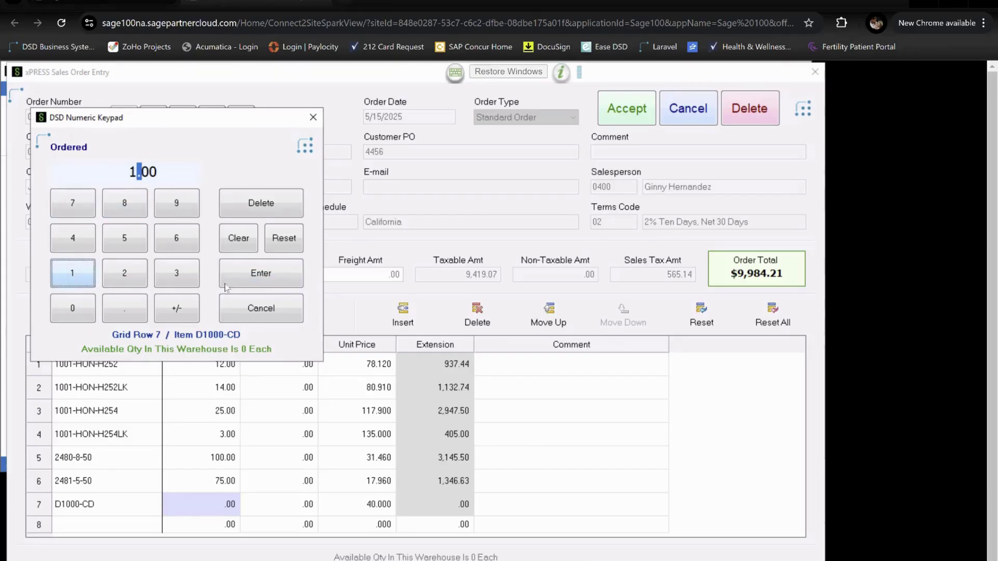
click(251, 279)
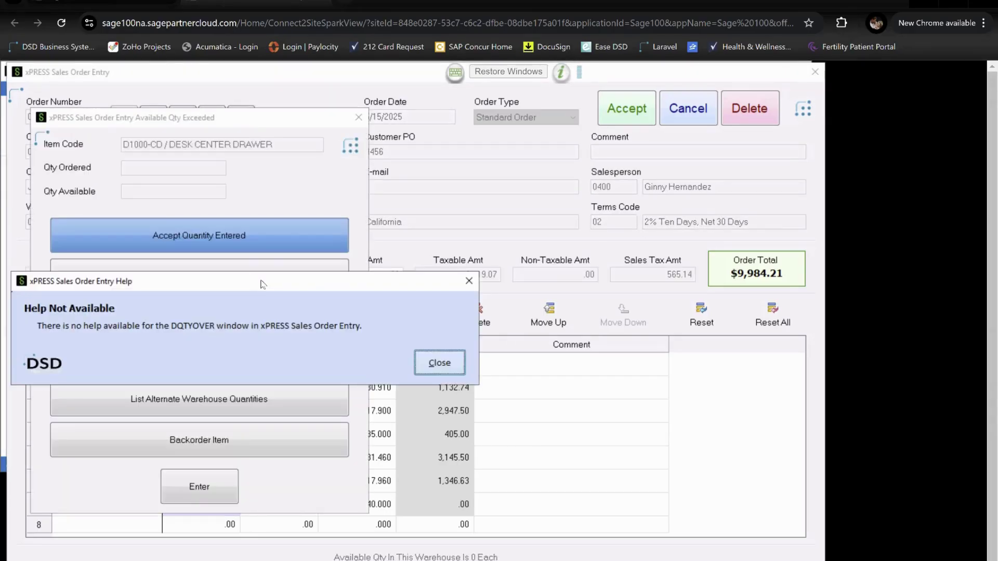
click(439, 363)
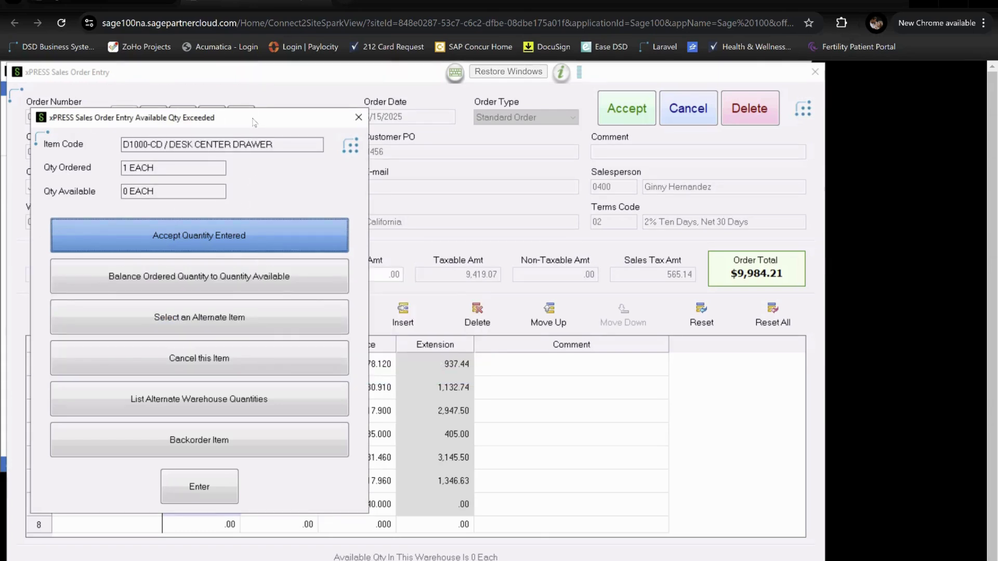
drag(253, 122, 318, 124)
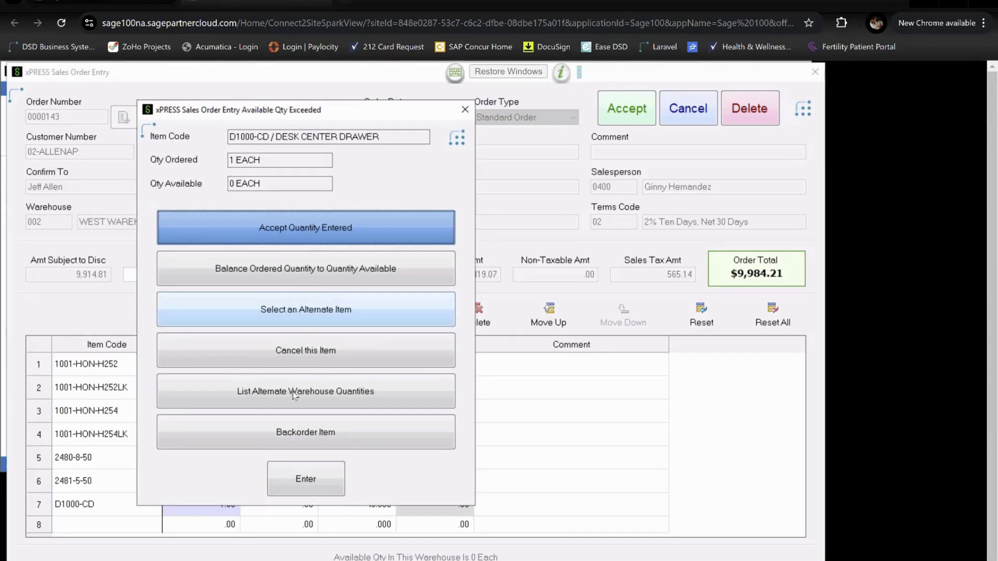
click(292, 478)
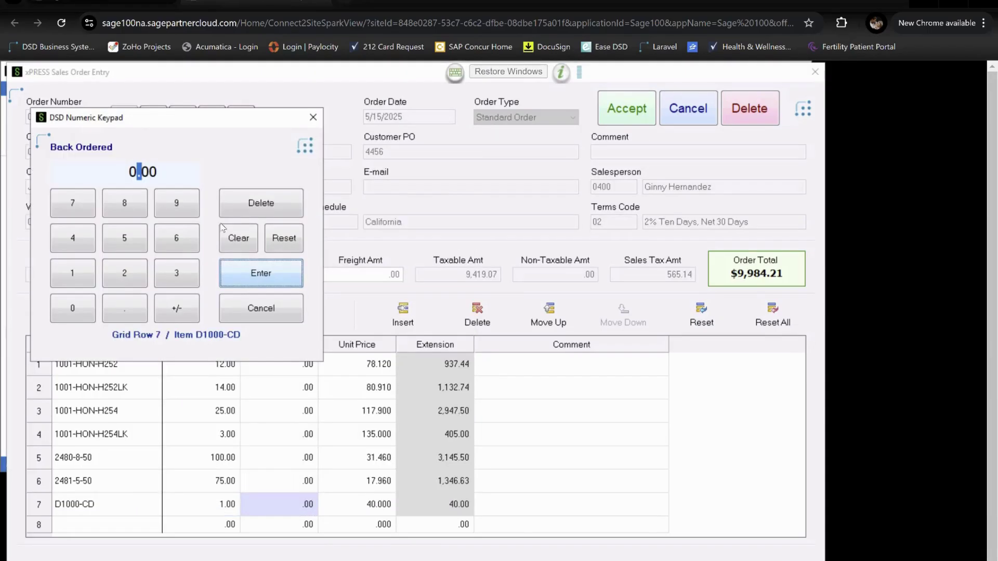
click(263, 313)
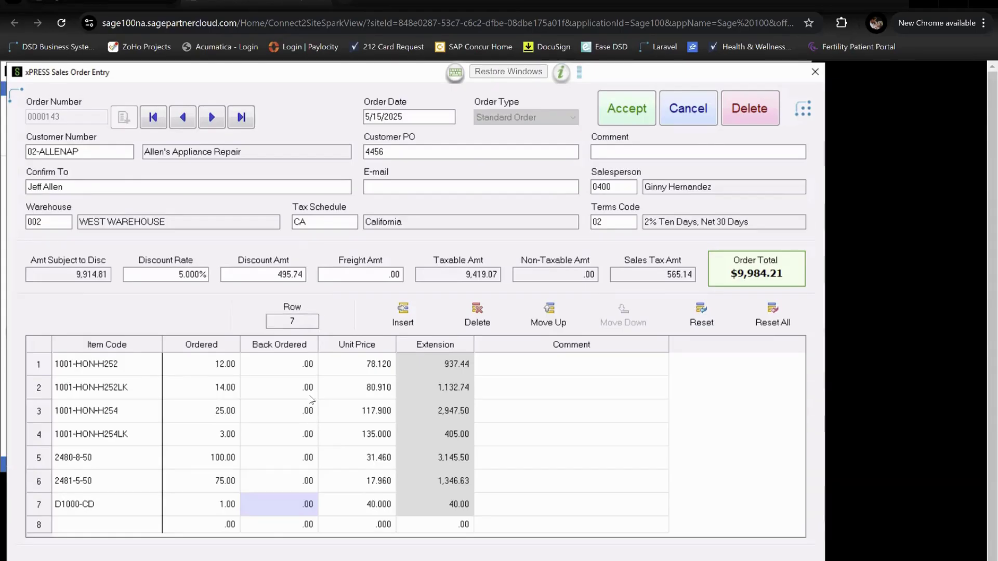
View the order's bill-to address and close it without making changes.
click(806, 110)
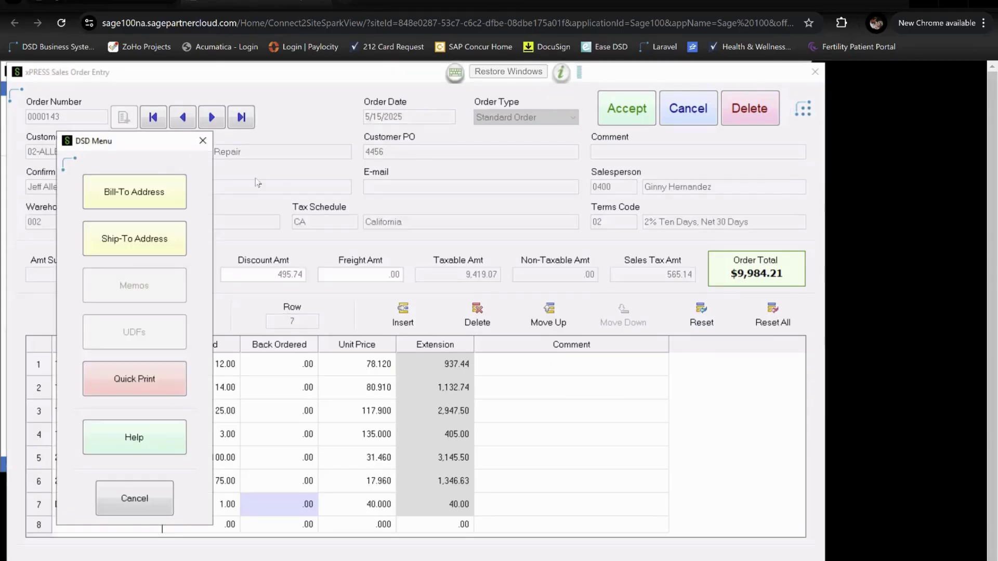
click(127, 193)
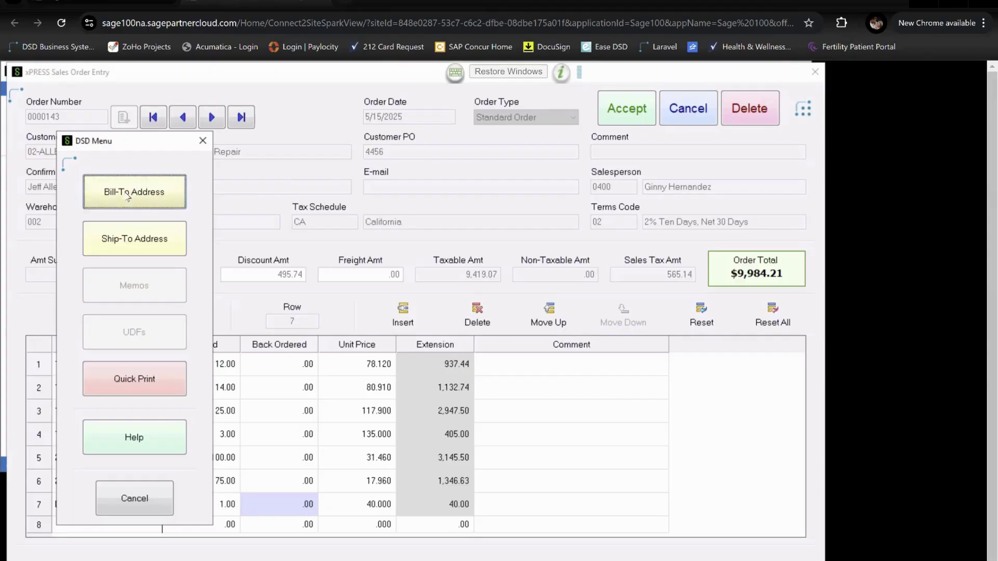
click(485, 293)
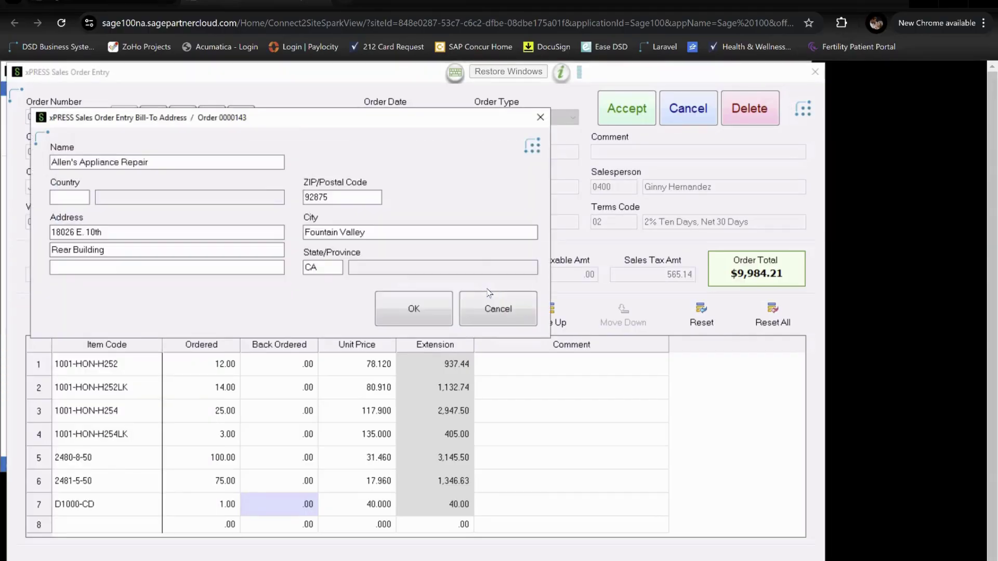
click(540, 117)
Review the order's additional options, accept the order, and dismiss the prompt for another sales order number.
click(804, 107)
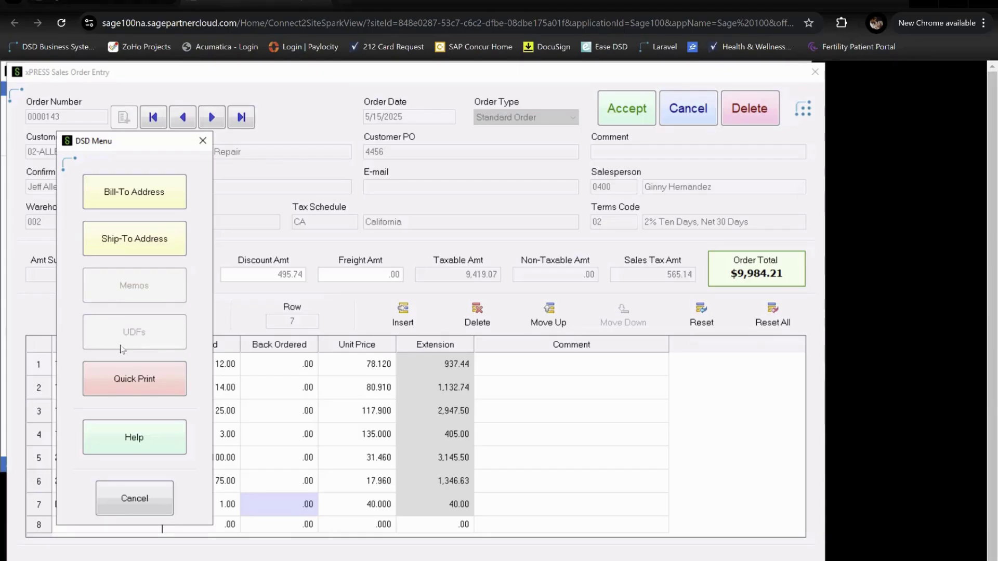
click(134, 510)
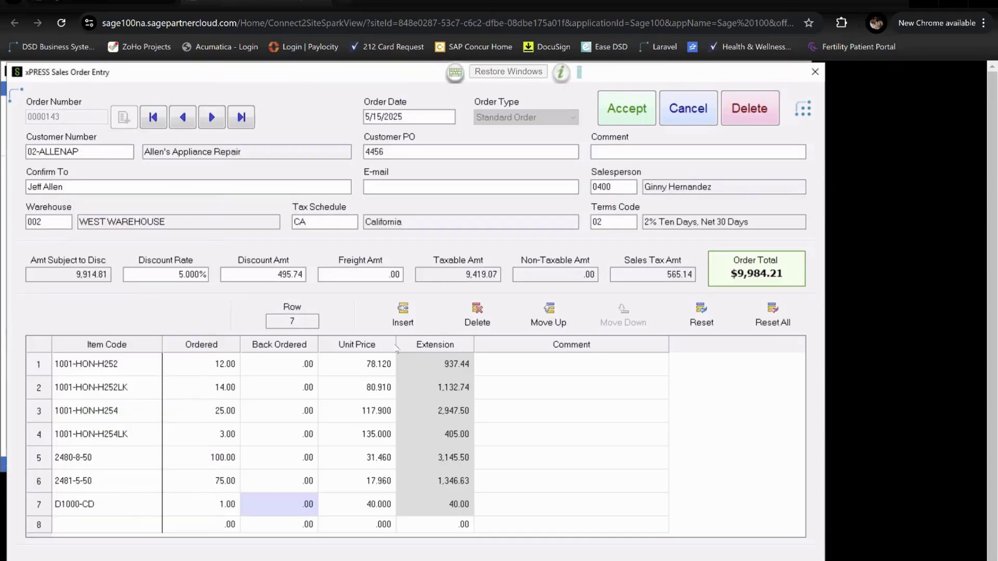
click(638, 114)
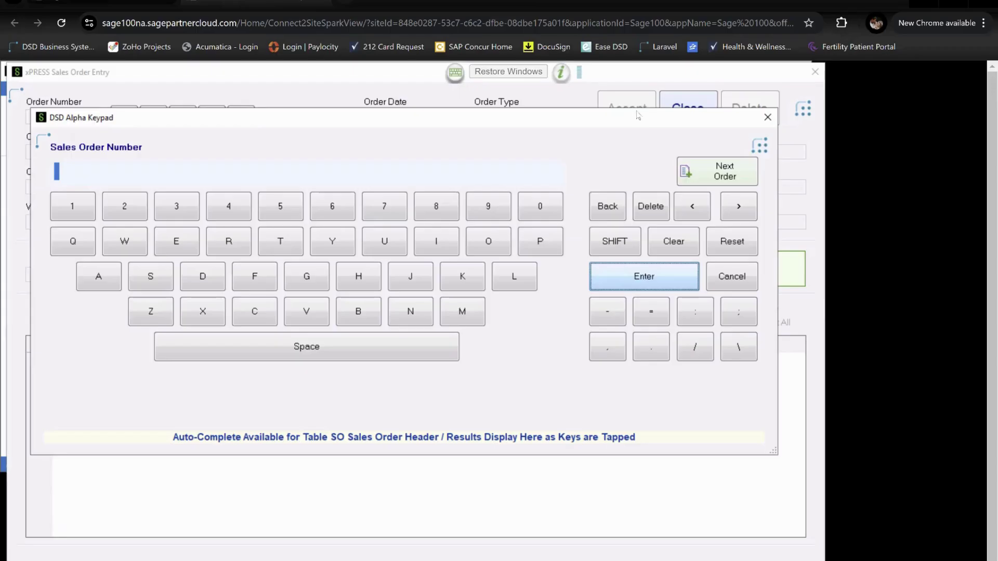
click(768, 117)
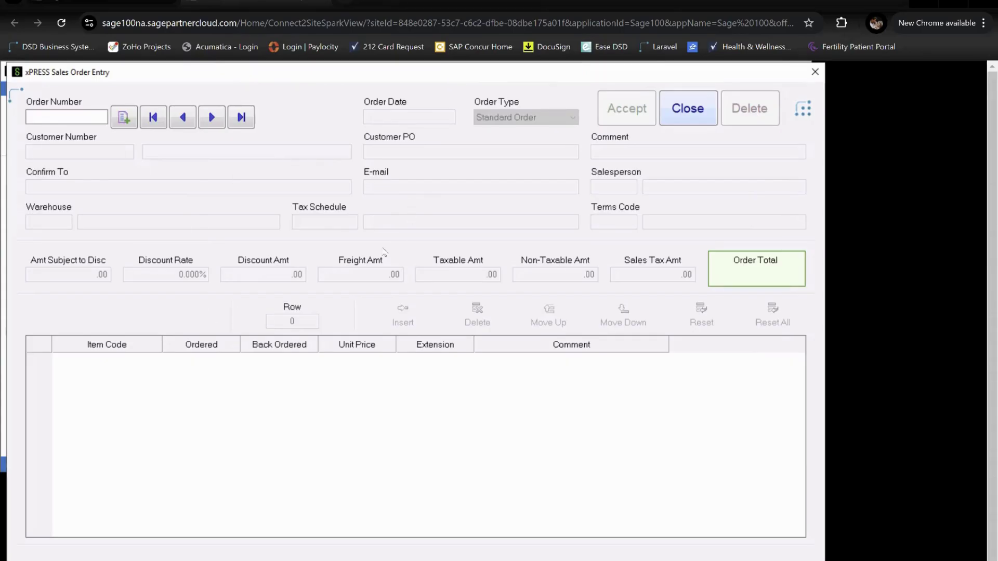
Open the window and keypad settings, set the font scaling to 11 - Default, and preview it in the test window.
click(803, 109)
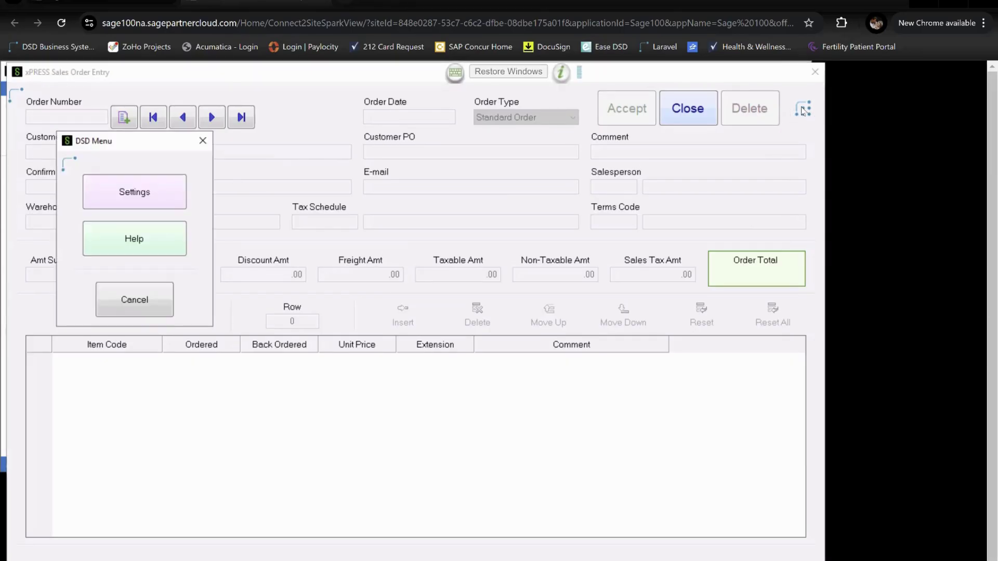
click(145, 191)
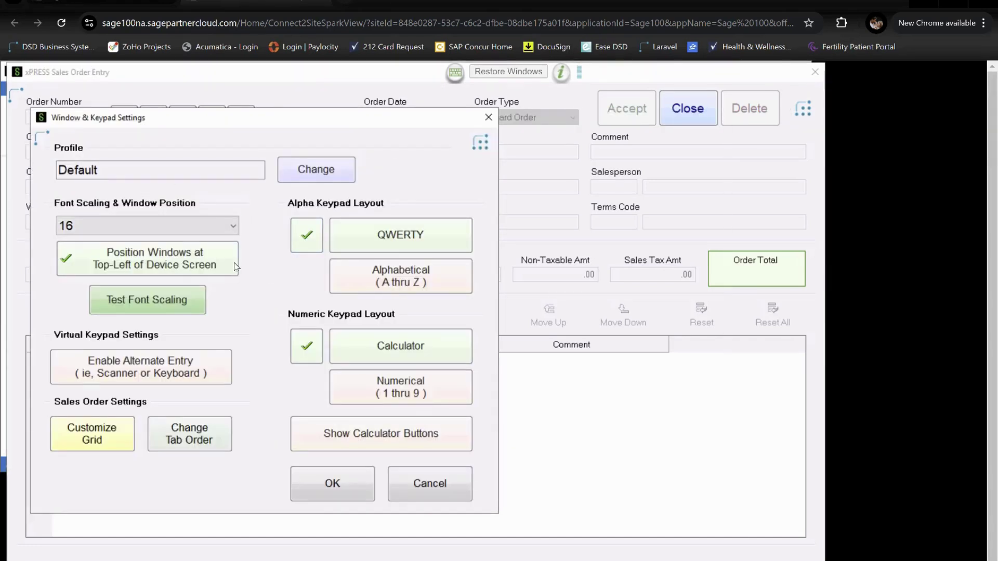
click(131, 227)
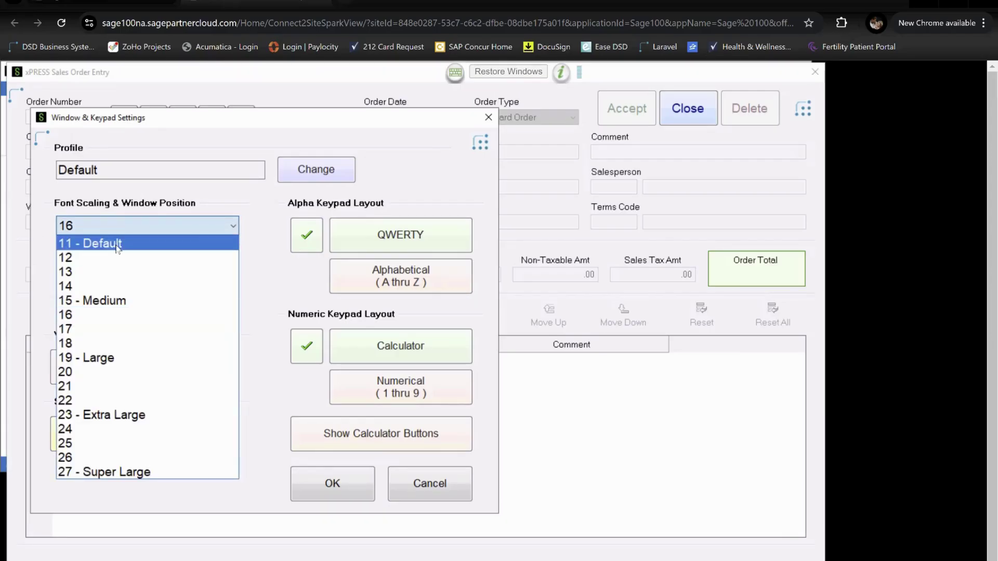
click(118, 244)
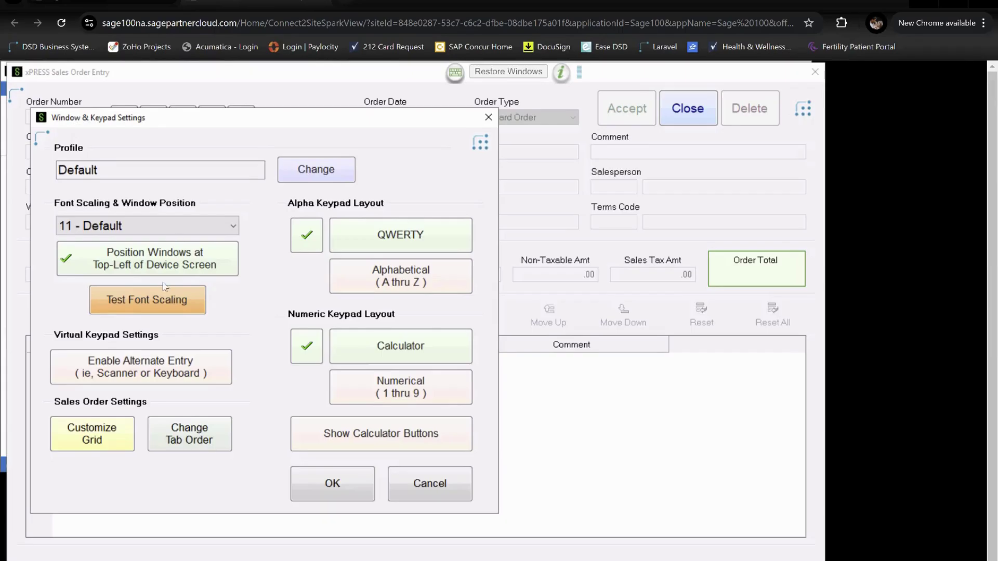
click(154, 307)
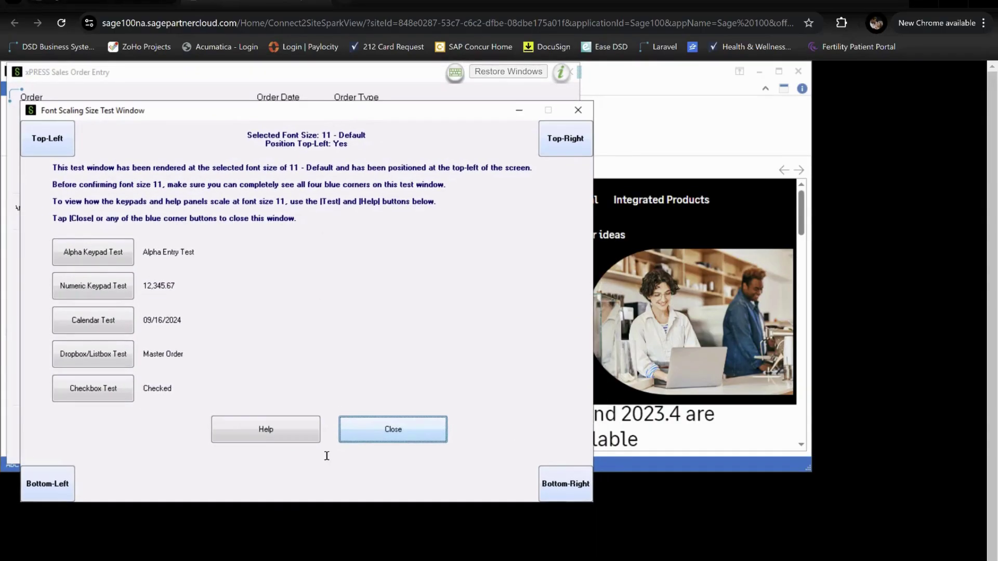
click(384, 439)
Set the font scaling to 16, preview it in the test window, and close the preview.
click(185, 225)
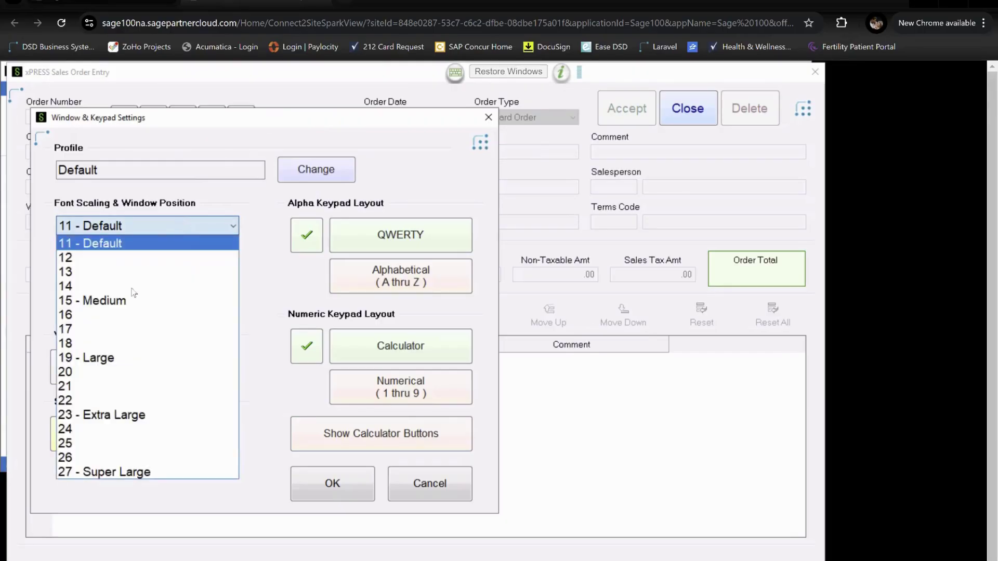
click(106, 318)
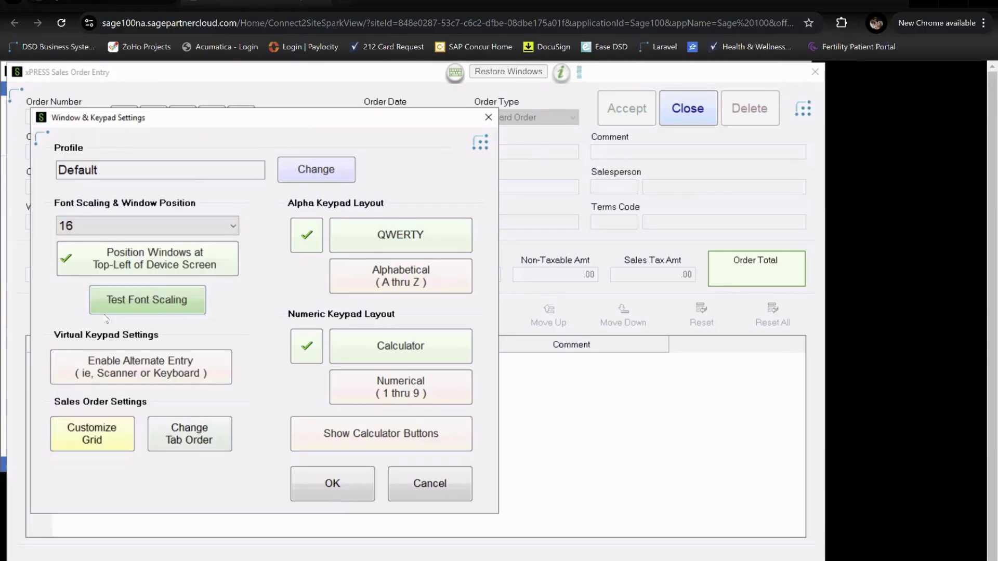
click(145, 302)
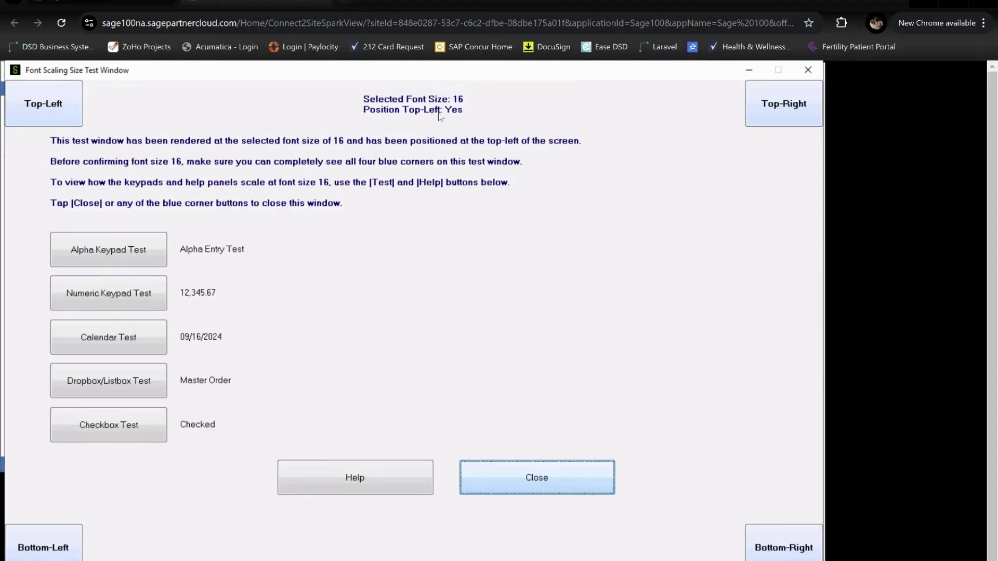
click(559, 478)
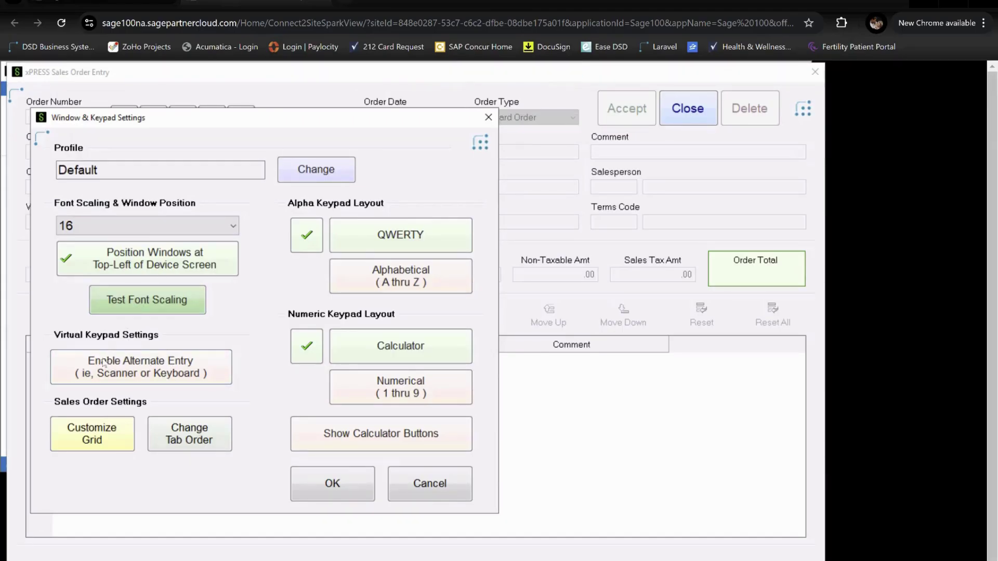
Open the sales order grid customization, dismiss its help, and try to insert a column above Item Code.
click(93, 441)
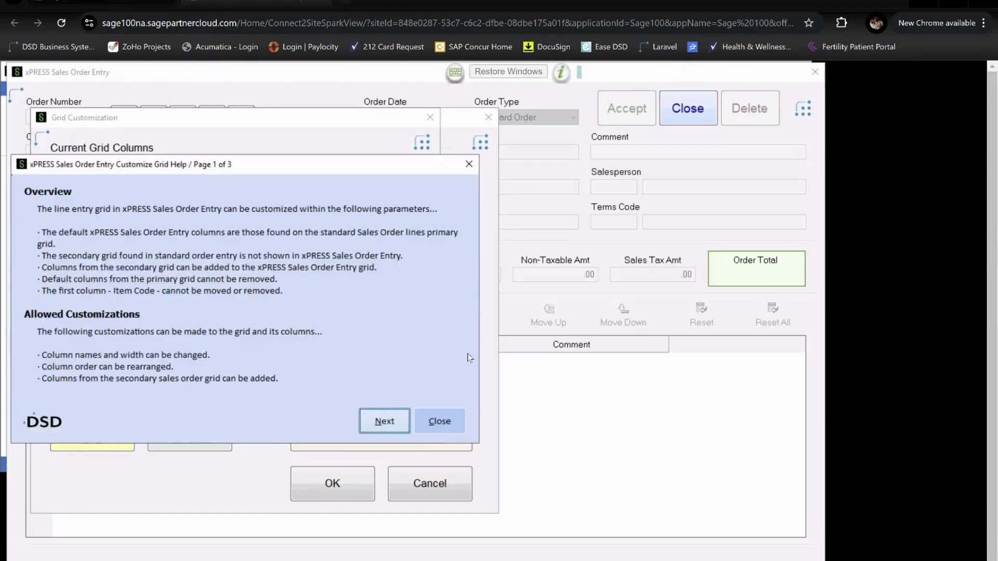
click(457, 421)
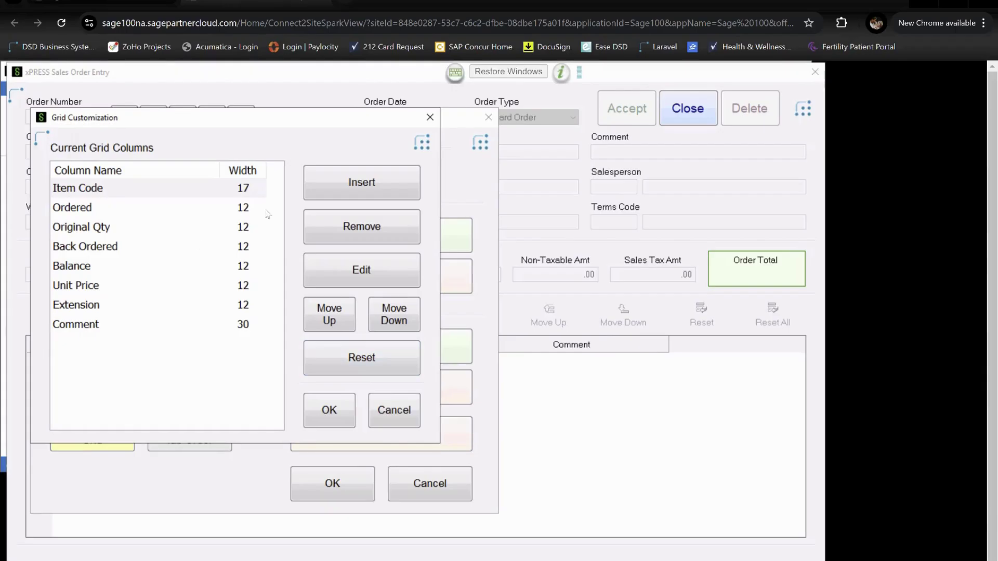
click(356, 186)
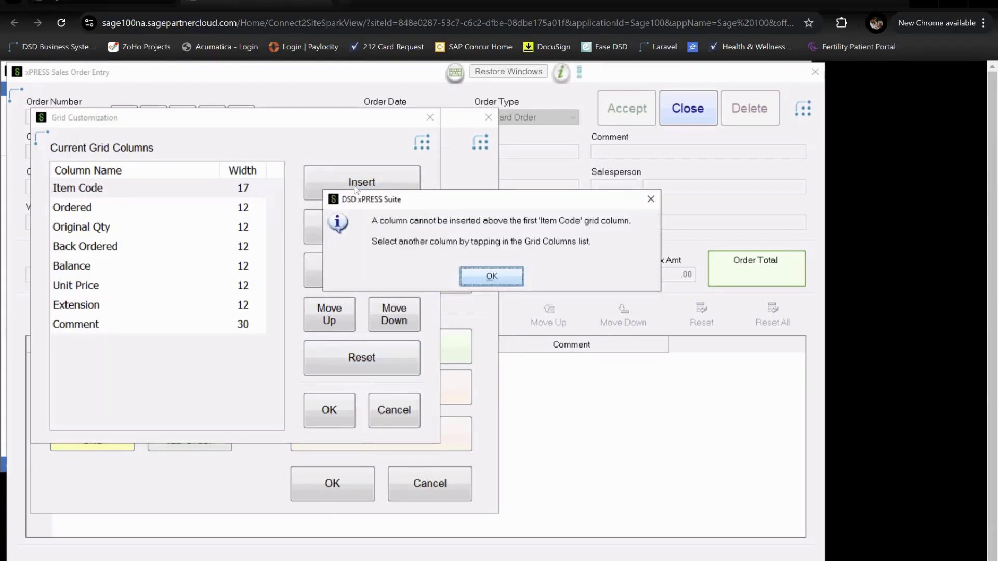
click(483, 276)
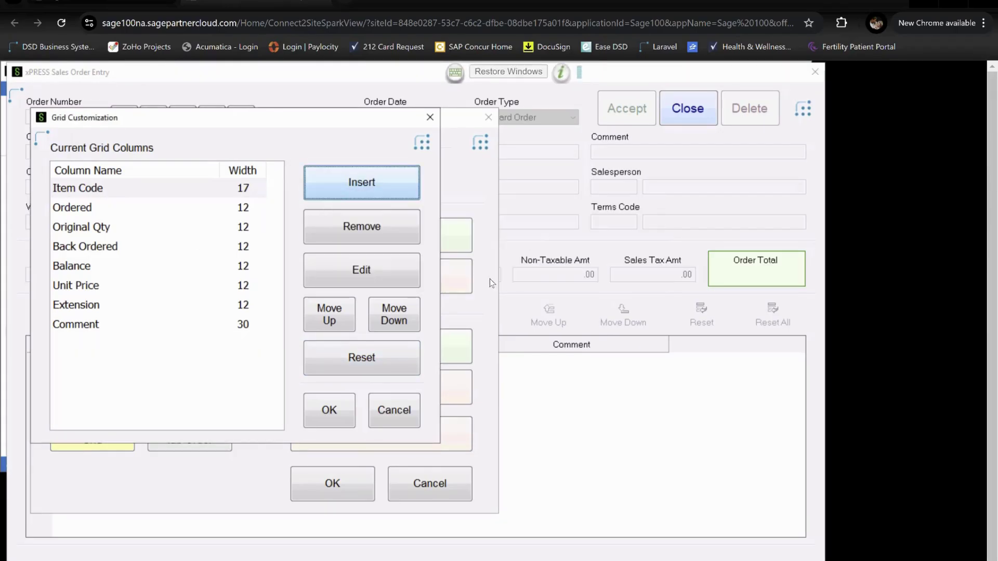
Browse the available columns and insert the Description column above Balance in the sales order grid.
click(186, 270)
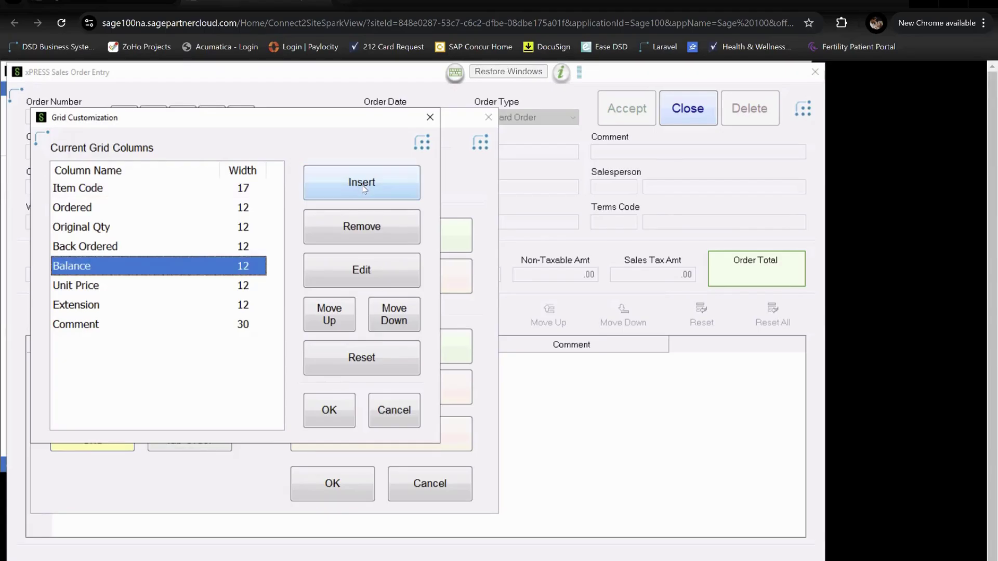
click(363, 188)
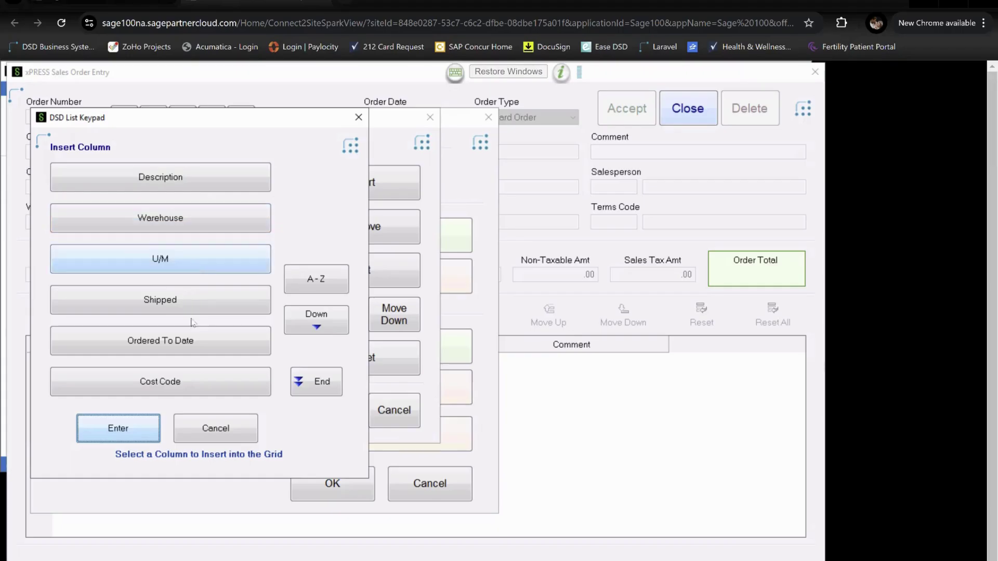
click(304, 389)
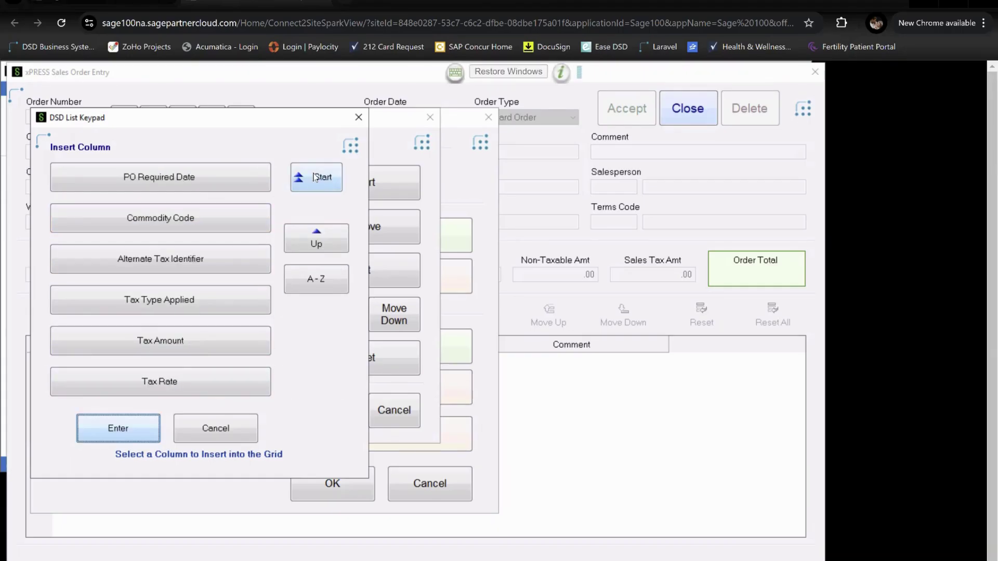
click(315, 178)
click(197, 171)
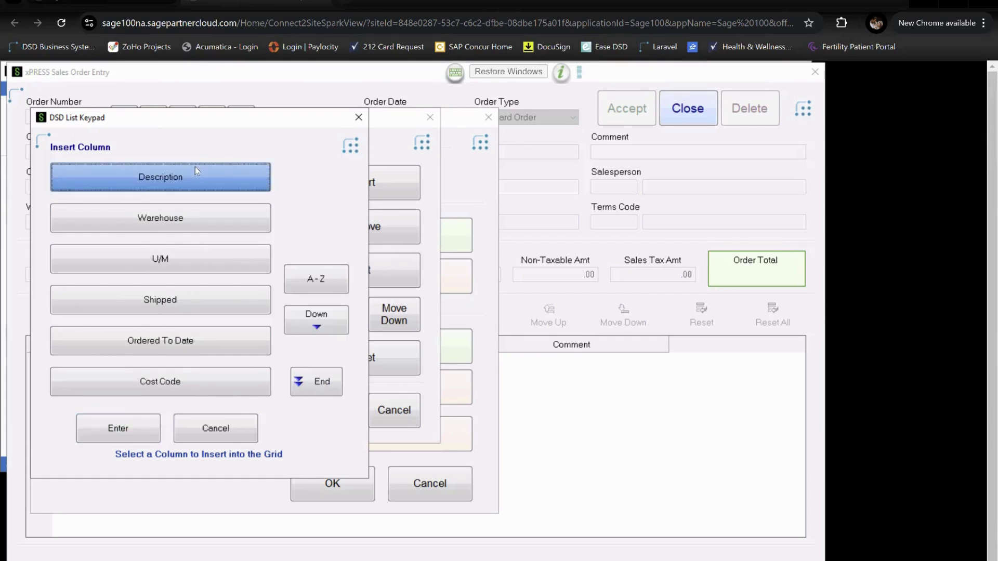
click(111, 430)
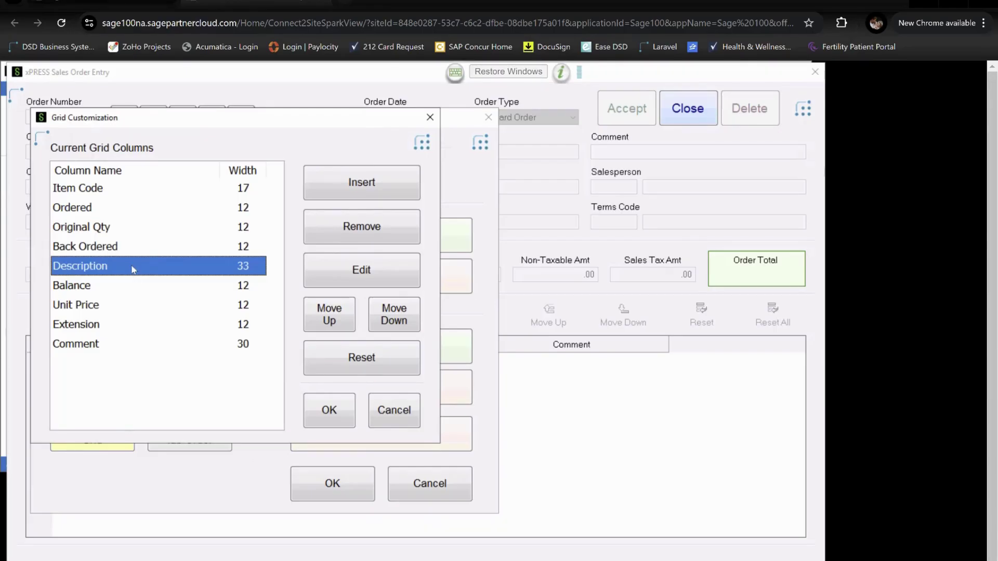
Move the Description column up to directly below Item Code and accept the grid customization.
click(332, 320)
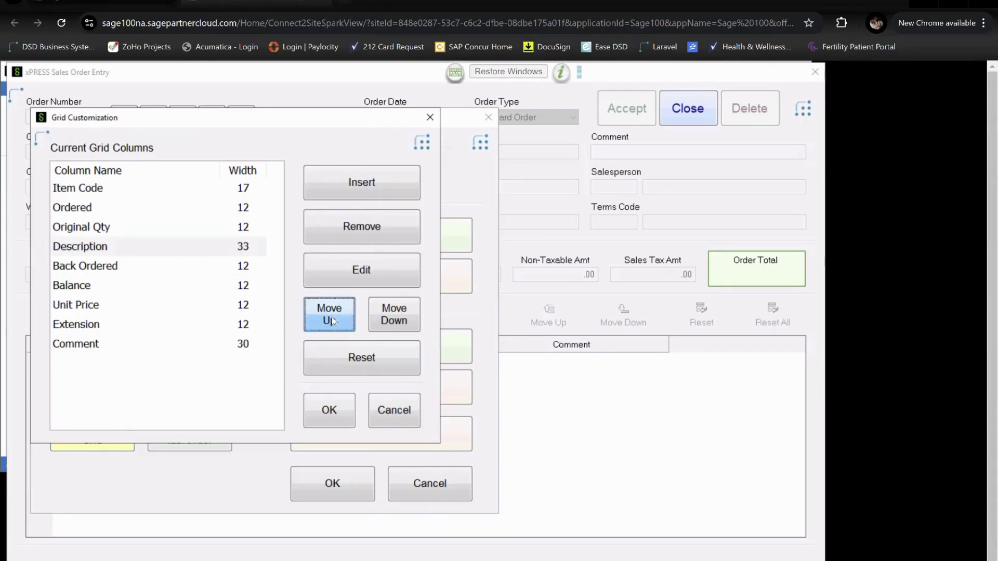
click(332, 320)
click(332, 320)
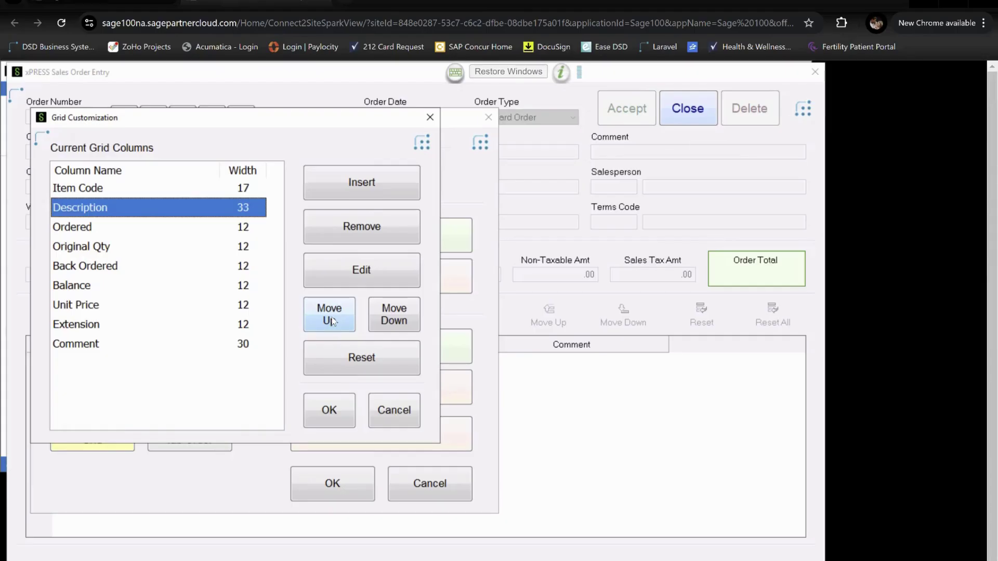
click(343, 418)
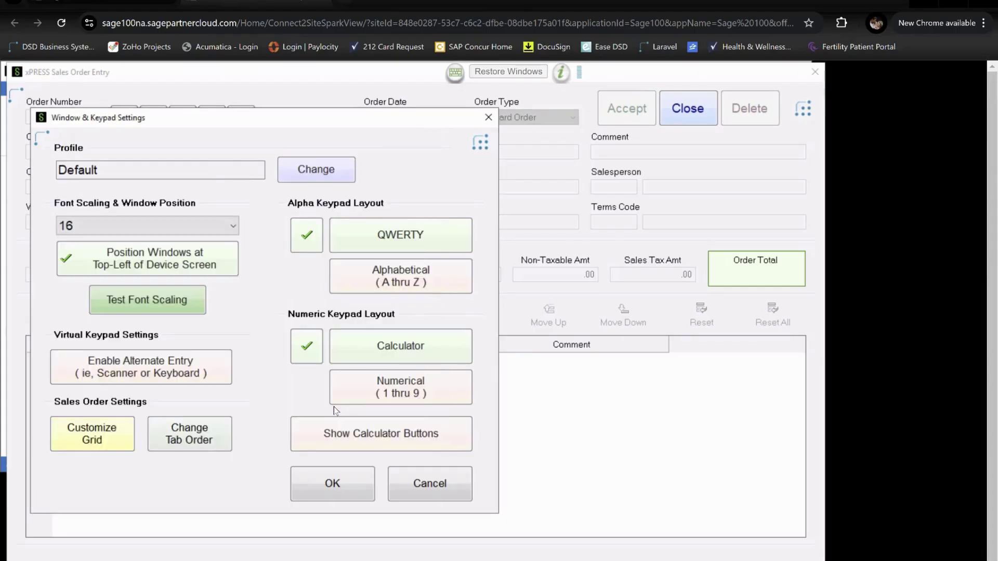
Open the tab order definition, try to remove or add a field, and close it without making changes.
click(197, 441)
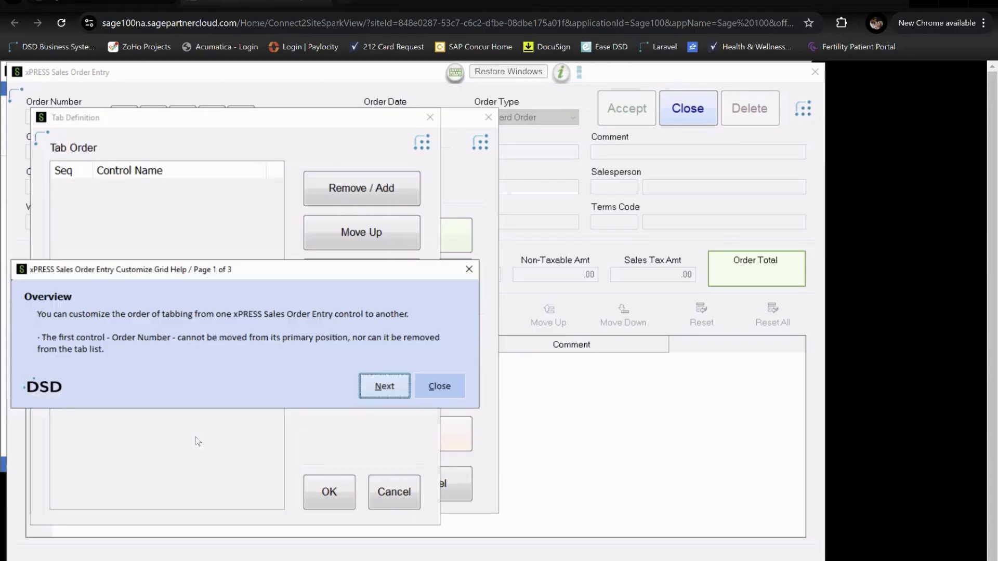
click(440, 387)
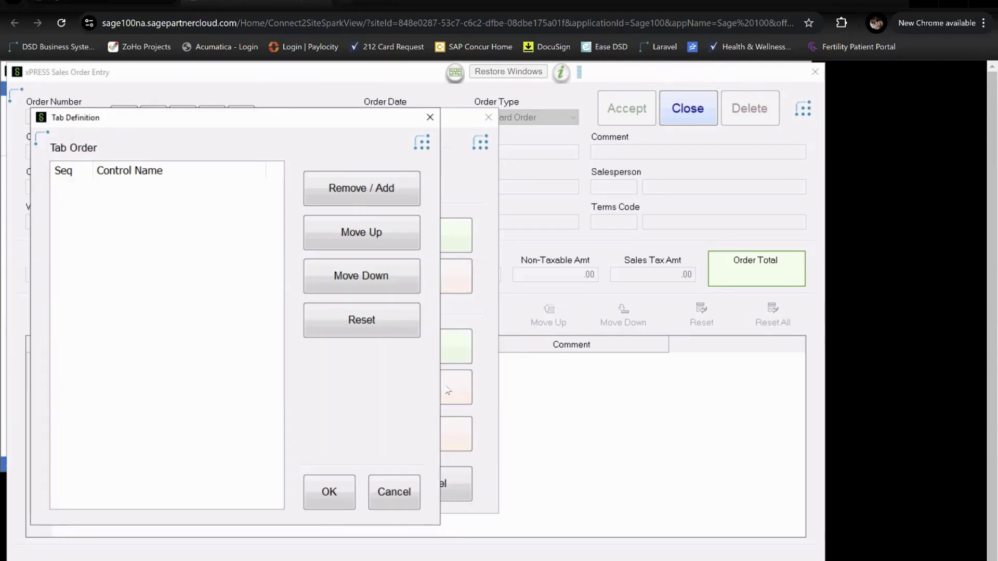
click(368, 191)
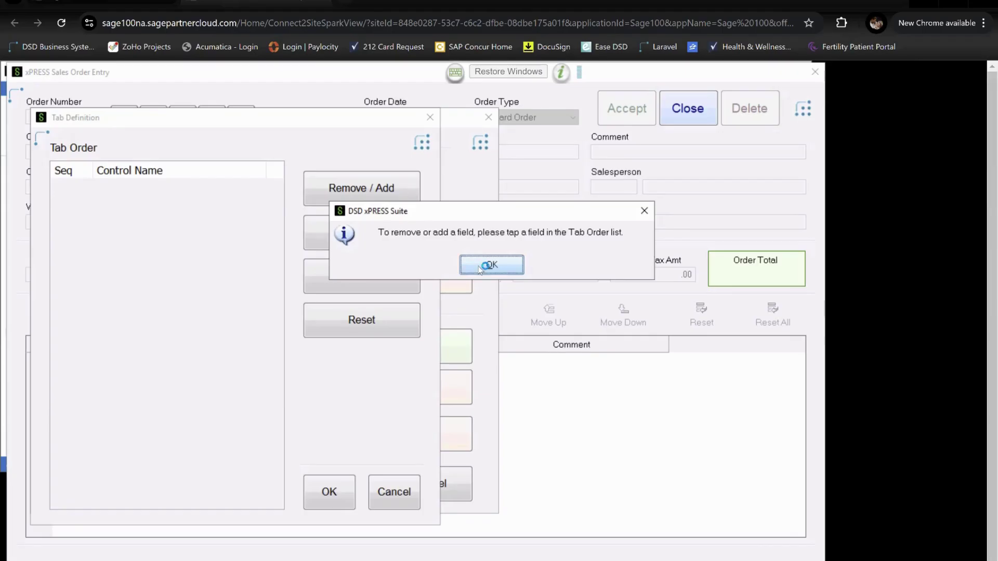
click(479, 267)
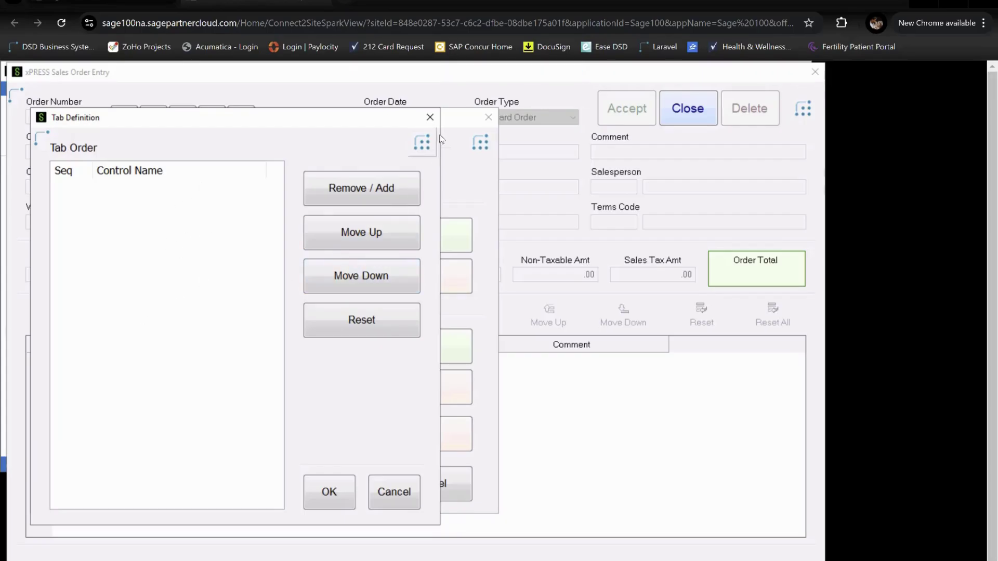
click(429, 118)
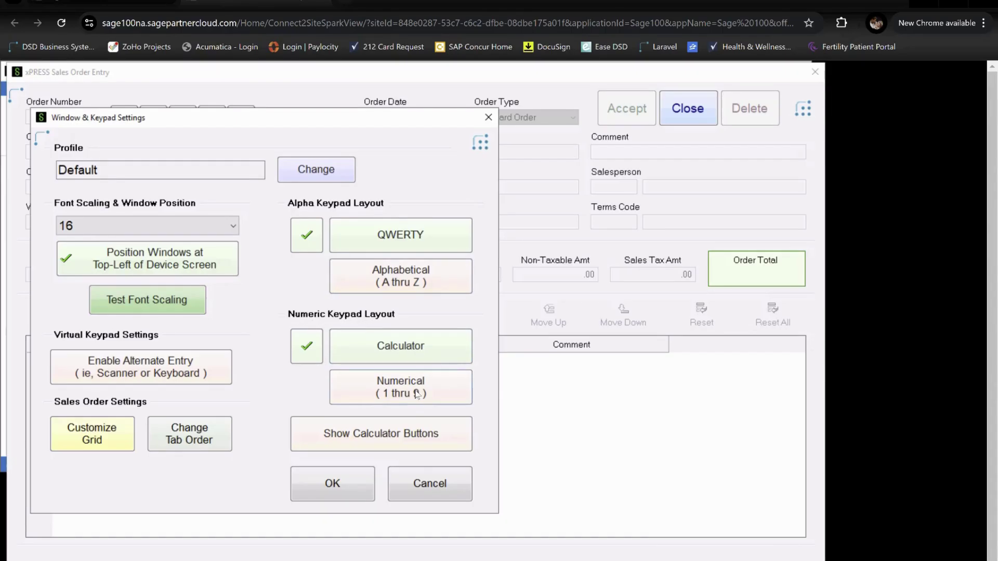
Enable the calculator buttons on the numeric keypad, save the settings, and acknowledge the closing of the task.
click(384, 433)
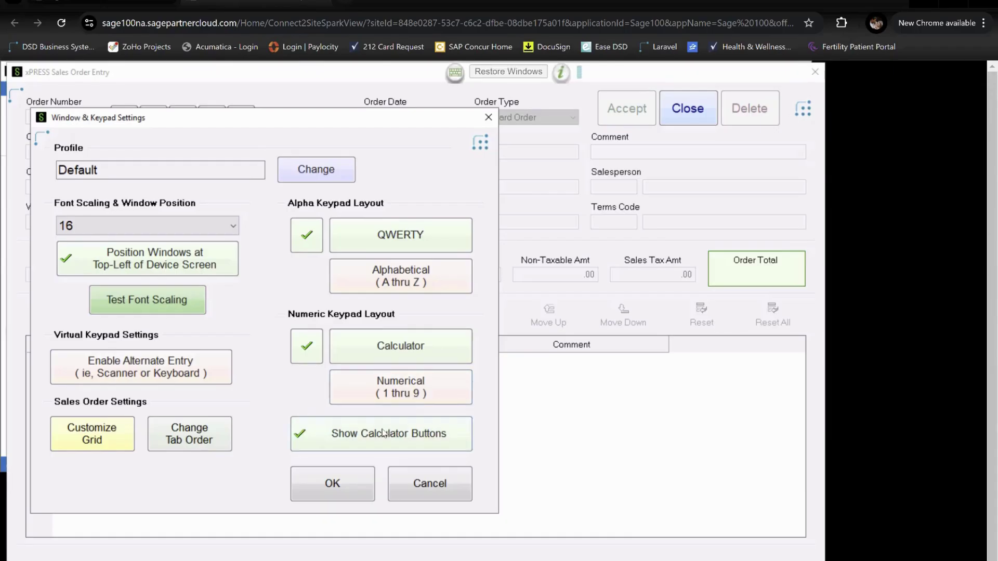
click(353, 487)
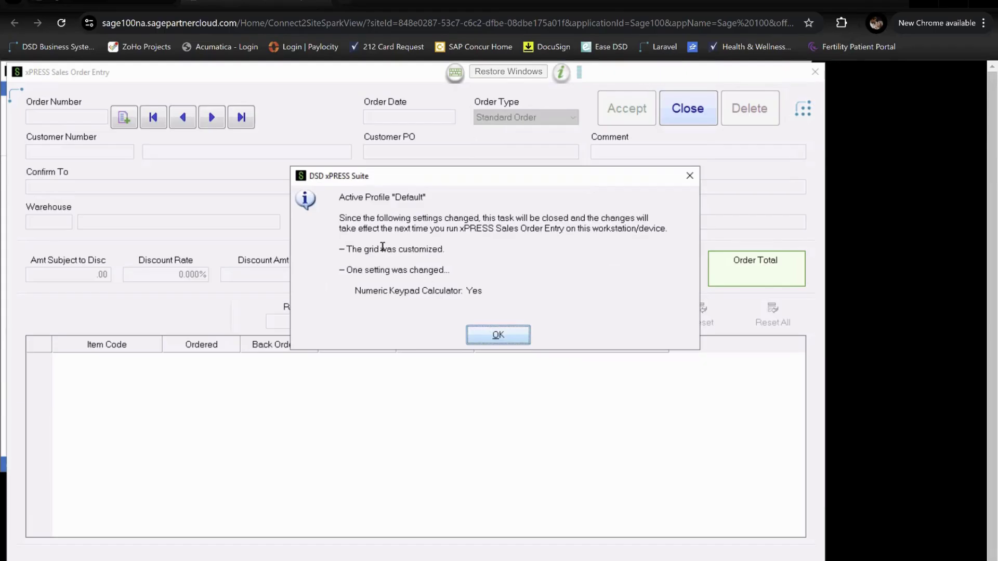
click(493, 335)
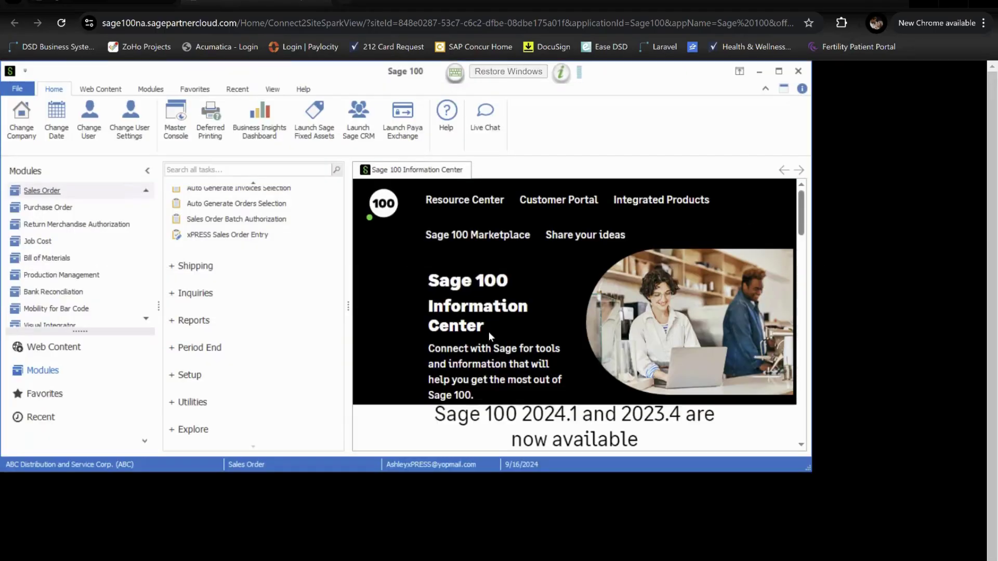
Open xPRESS Sales Order Entry, start an order with the next order number, and dismiss the calendar help.
click(246, 239)
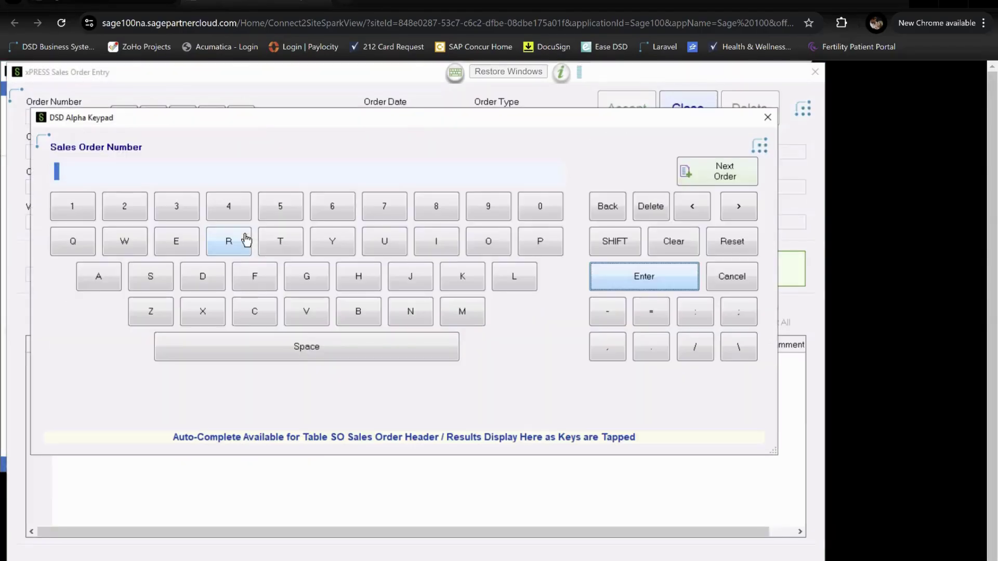
click(712, 174)
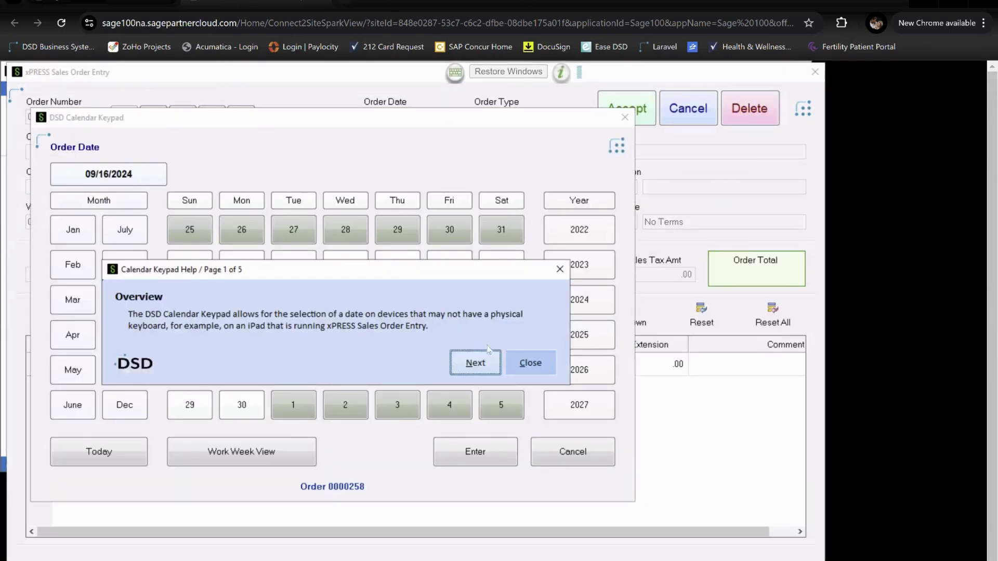
click(542, 365)
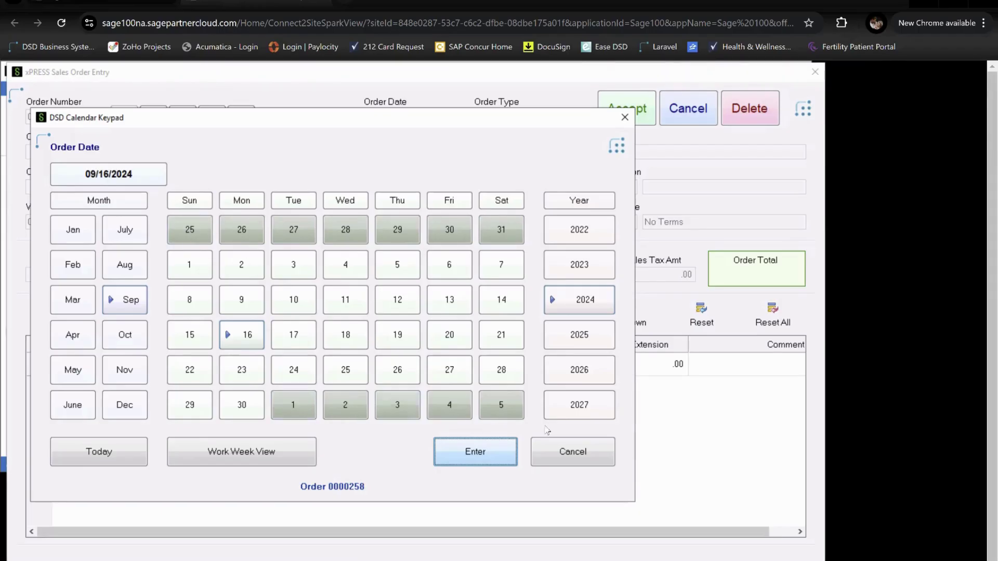
Switch the order date calendar to work week view and set the date to 09/17/2024.
click(238, 457)
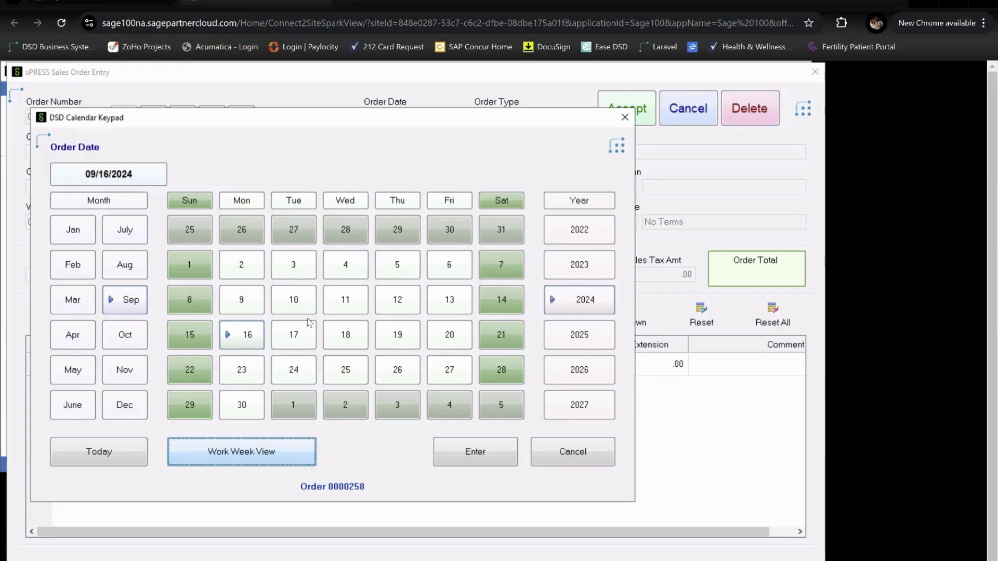
click(287, 343)
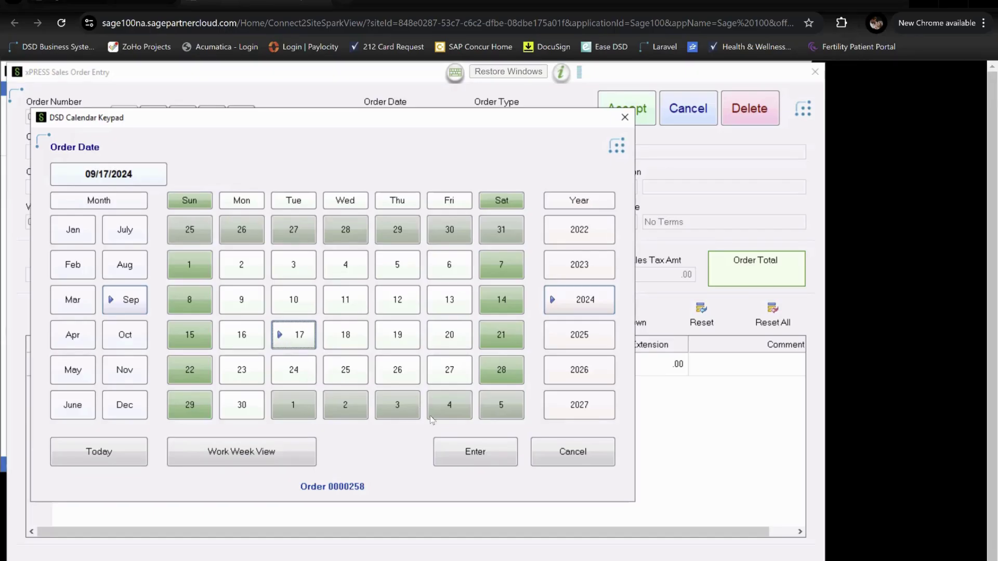
click(471, 458)
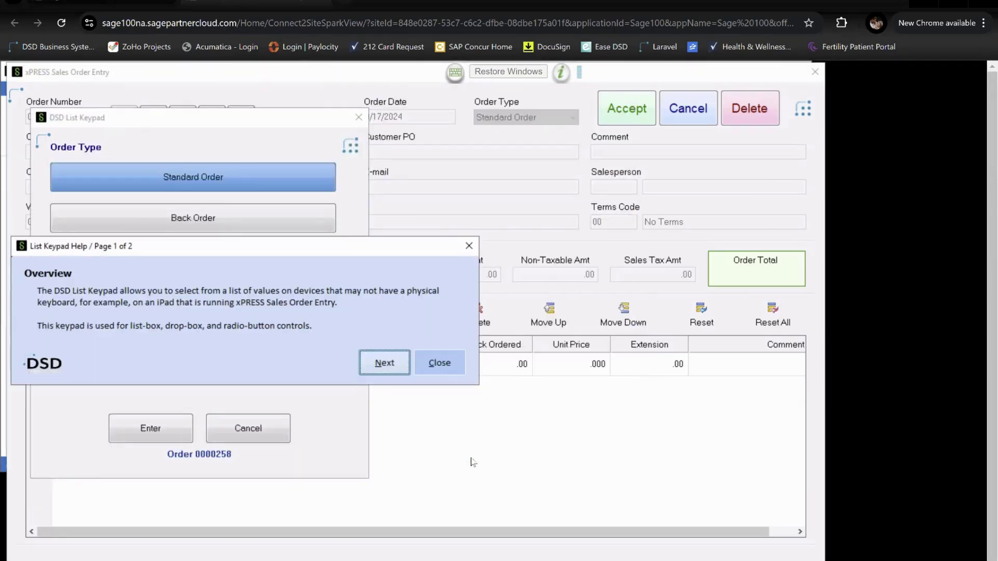
Dismiss the list keypad help and set the order type to Standard Order.
click(448, 371)
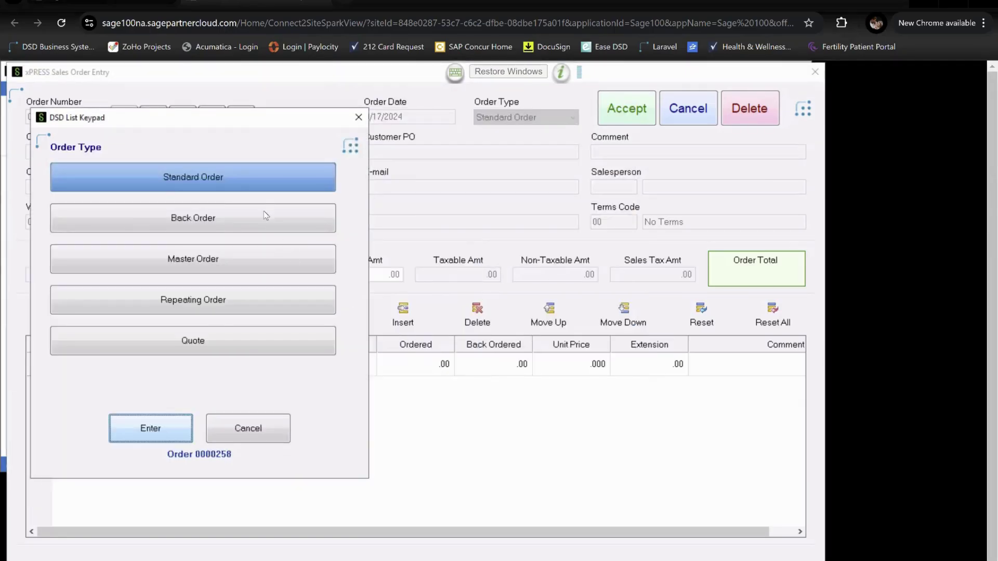
click(234, 178)
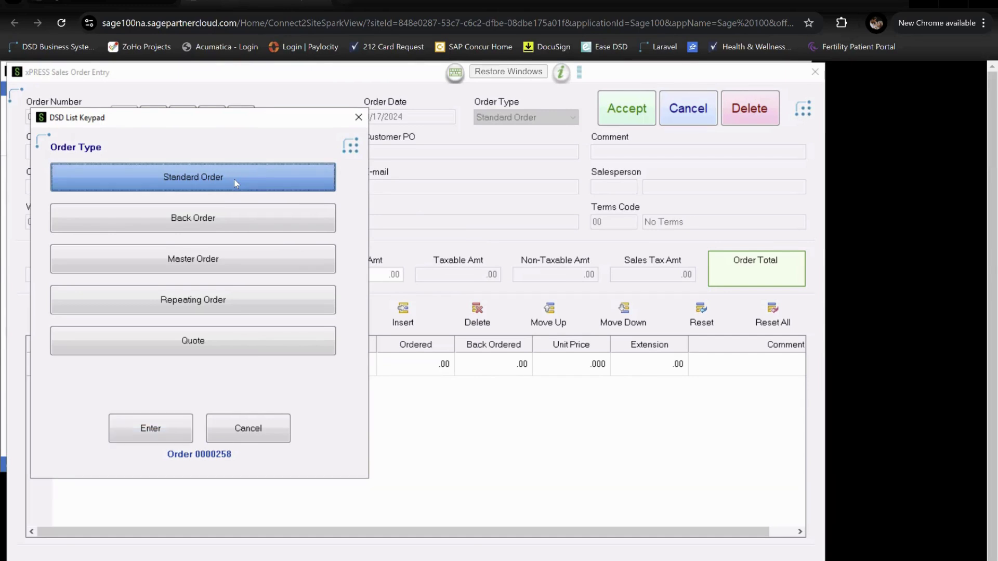
click(147, 440)
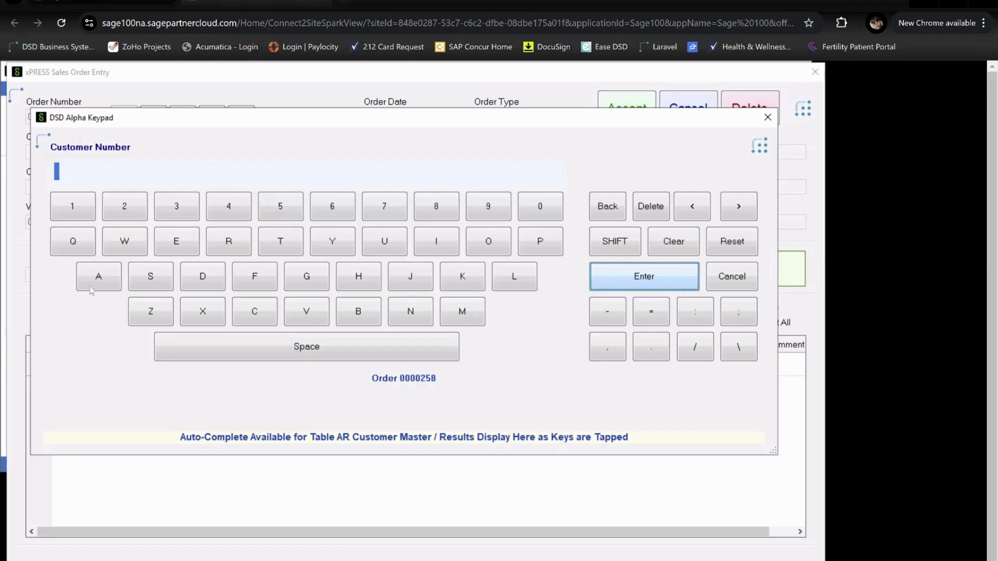
Search the customers for A and select American Business Futures for the order.
click(93, 284)
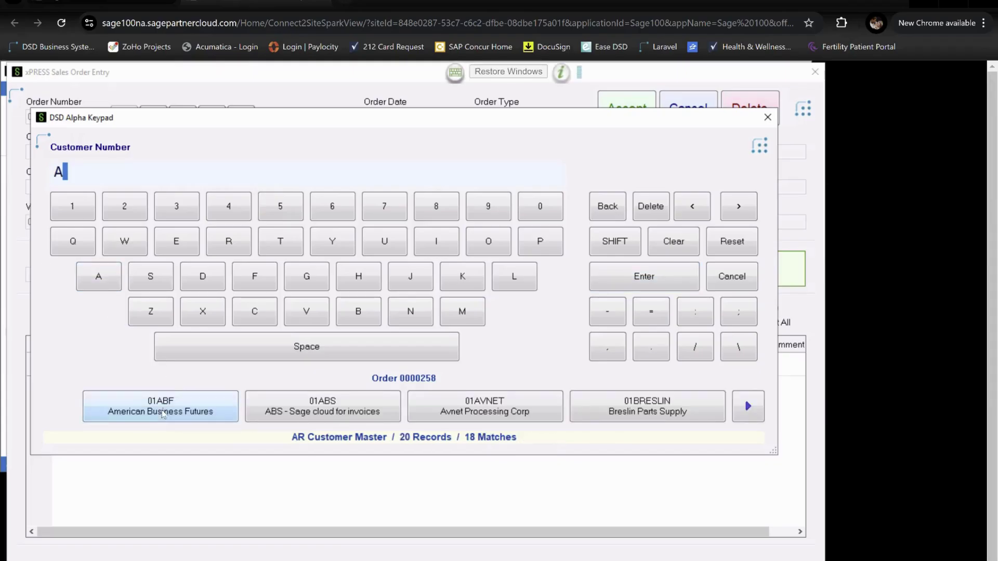
click(162, 413)
click(161, 408)
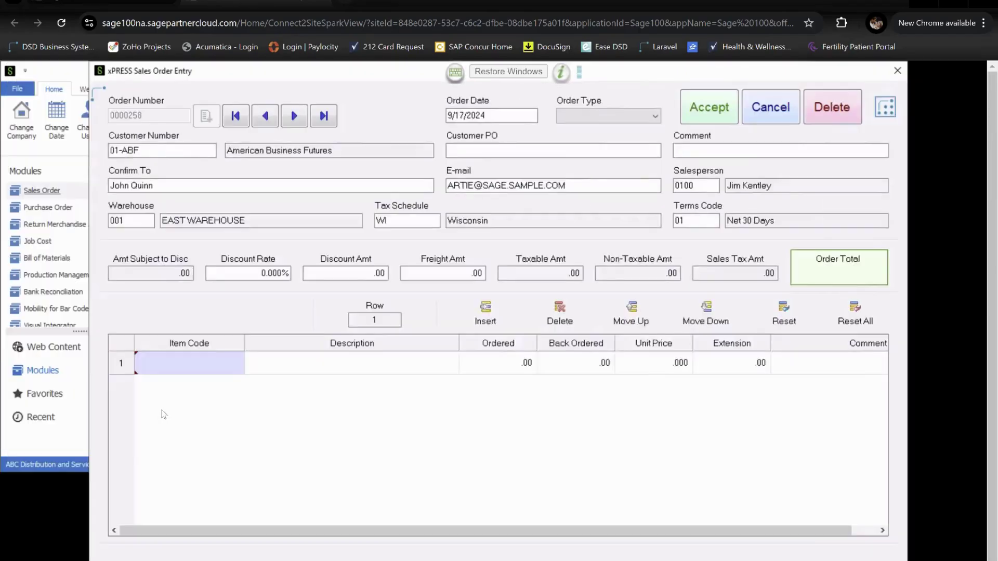
Enter the customer's four-digit PO number on the order.
click(822, 352)
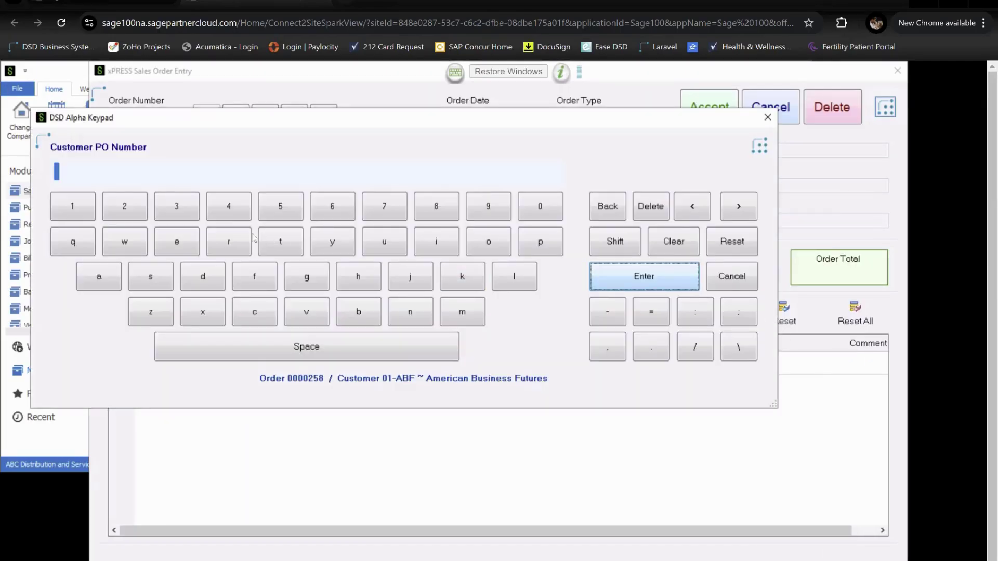
double_click(295, 208)
click(343, 207)
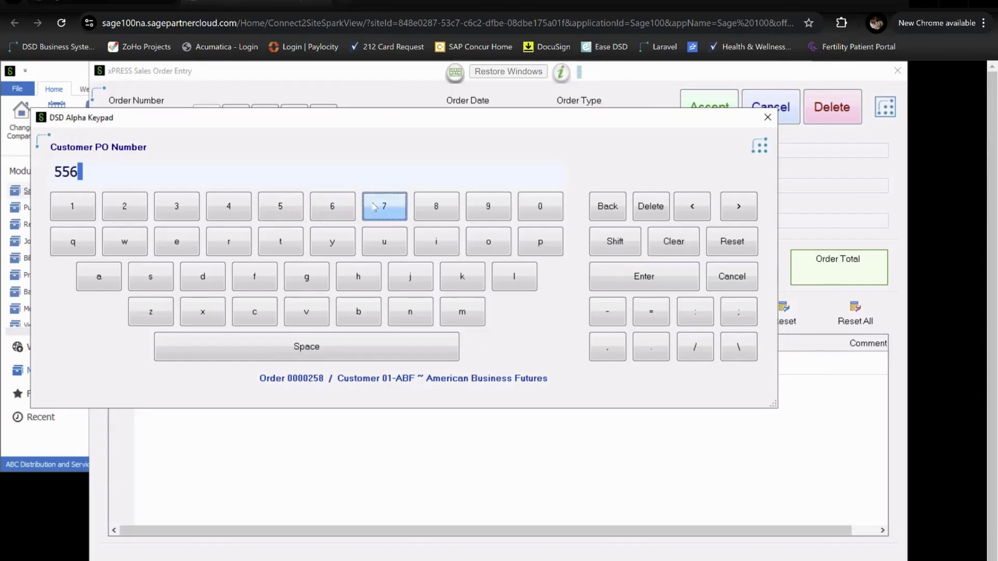
click(384, 208)
click(644, 278)
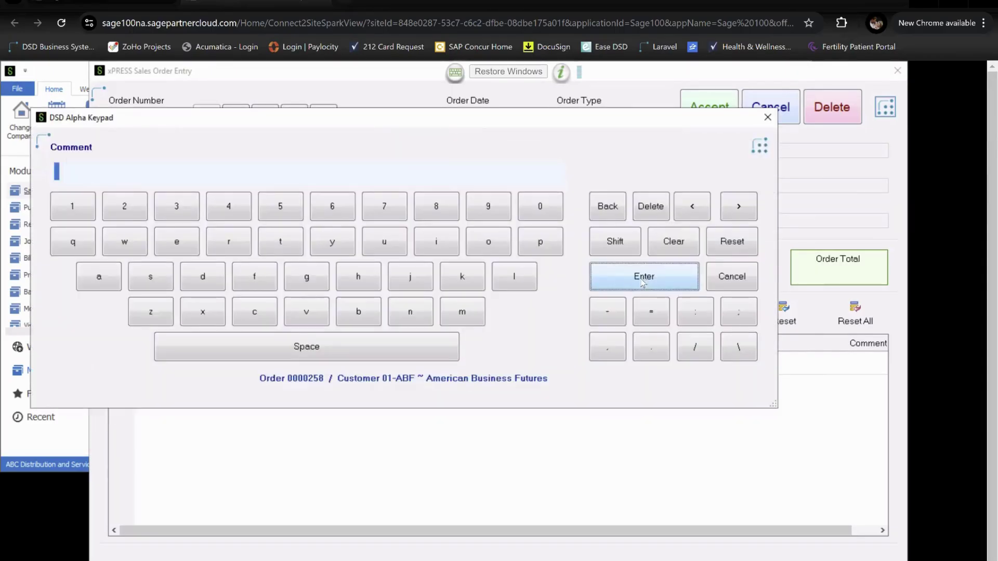
Leave the comment blank and accept the default header values from Confirm To through tax schedule WI and terms code 01.
click(671, 282)
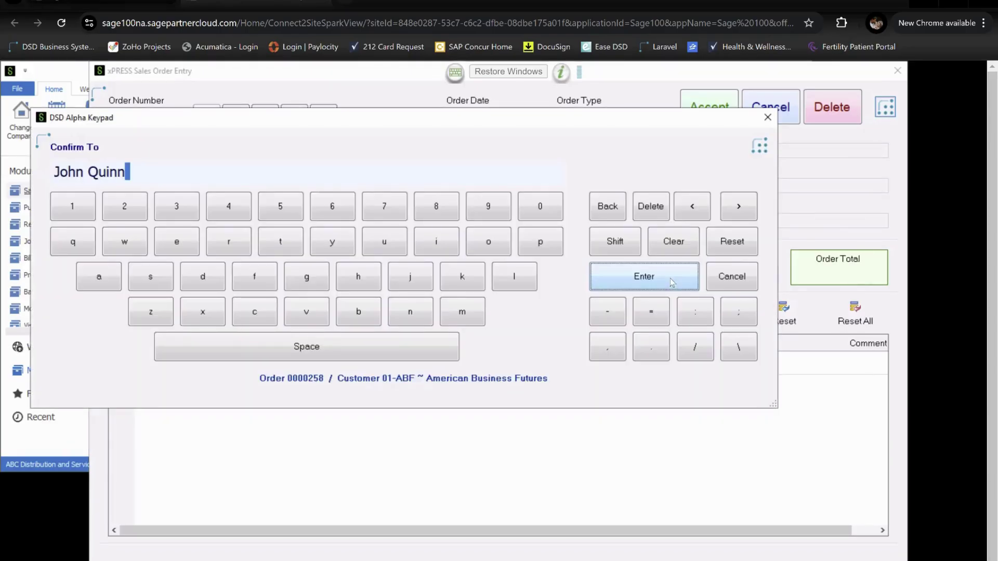
click(671, 282)
click(669, 278)
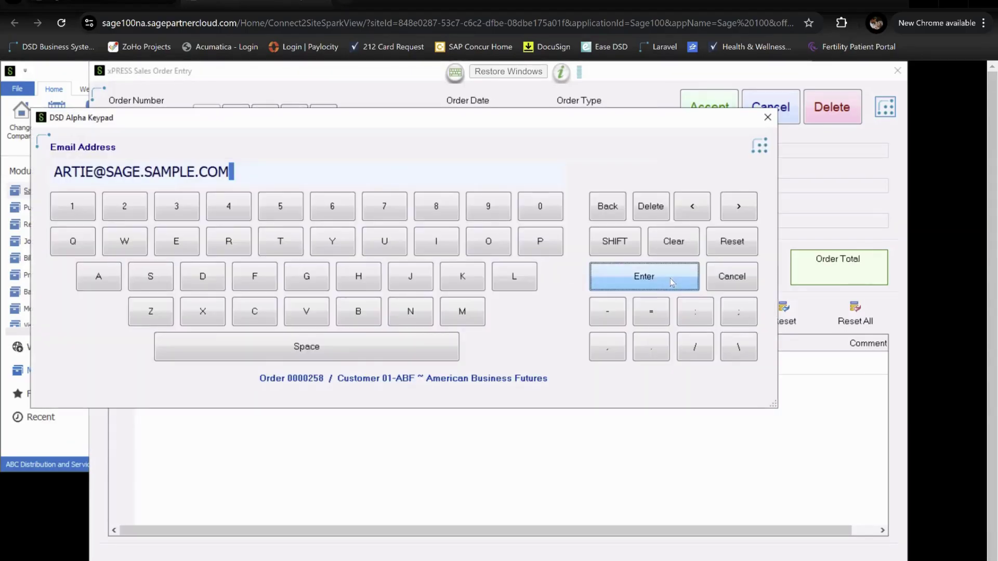
click(670, 279)
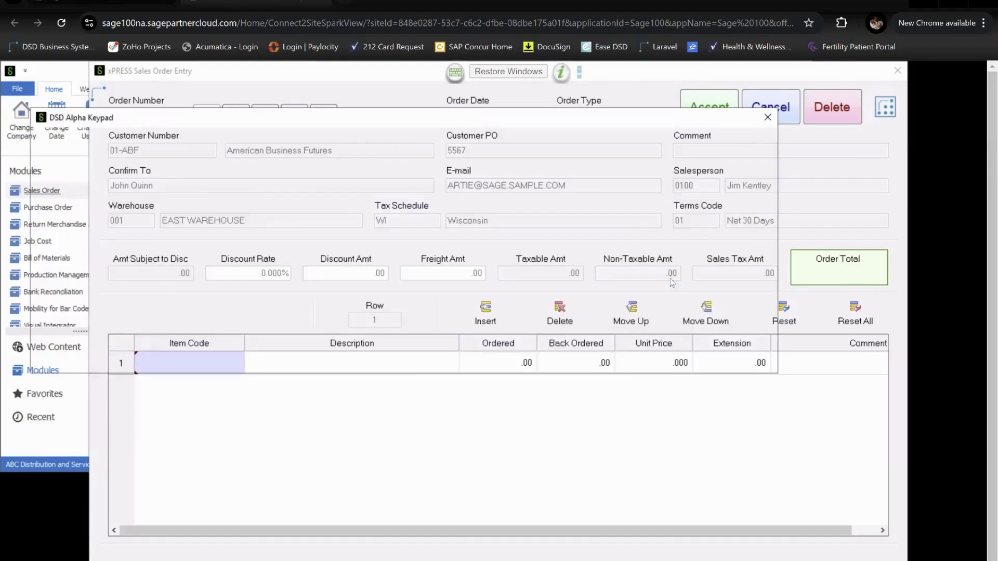
click(669, 278)
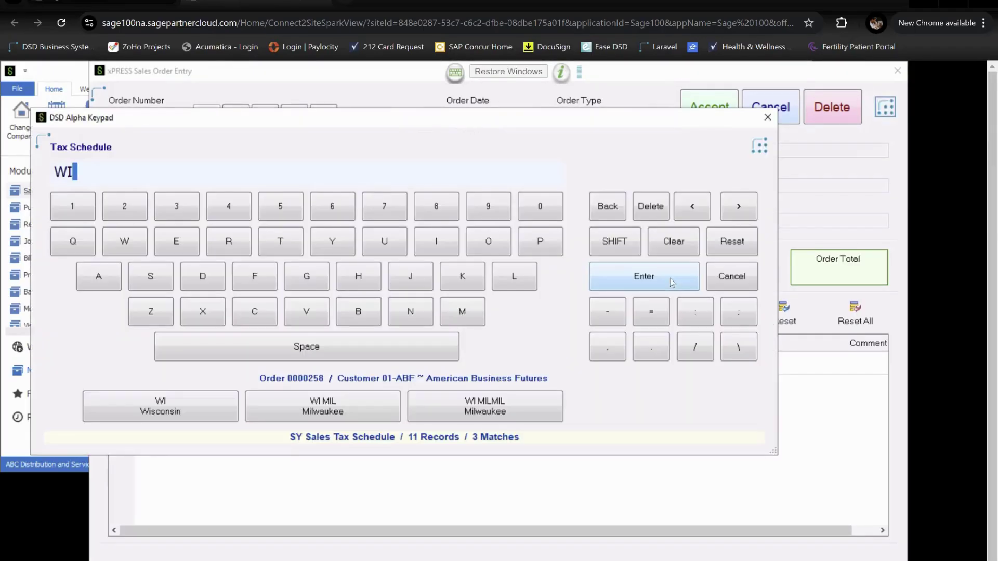
click(670, 278)
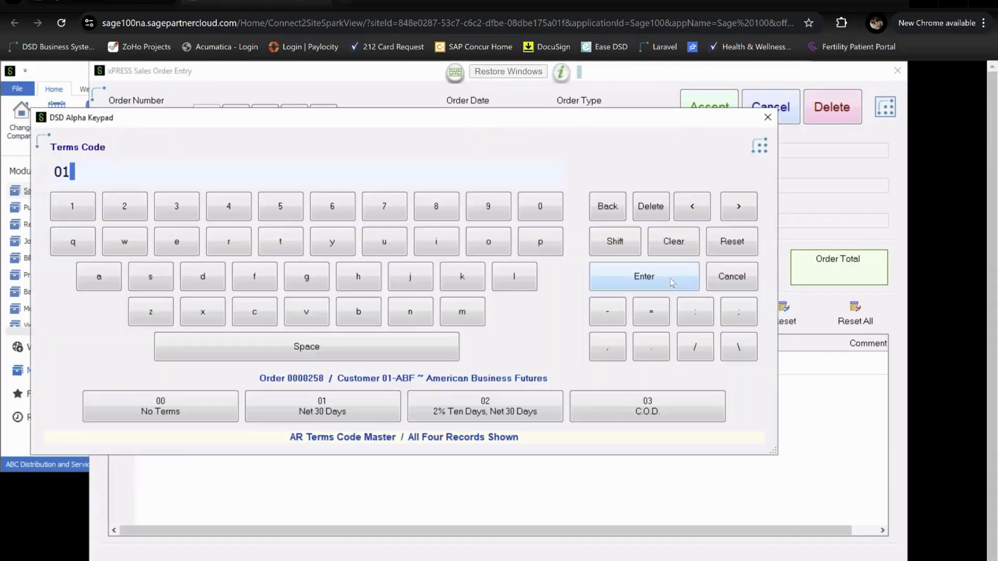
click(670, 278)
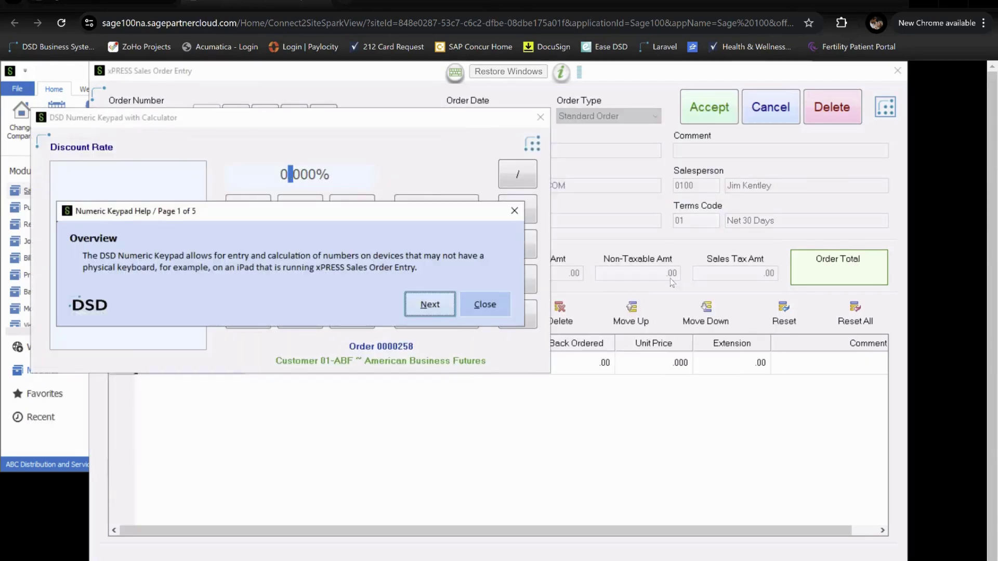
Dismiss the numeric keypad help, calculate the discount rate as 10 times 0.2, and close the keypad entry.
click(491, 307)
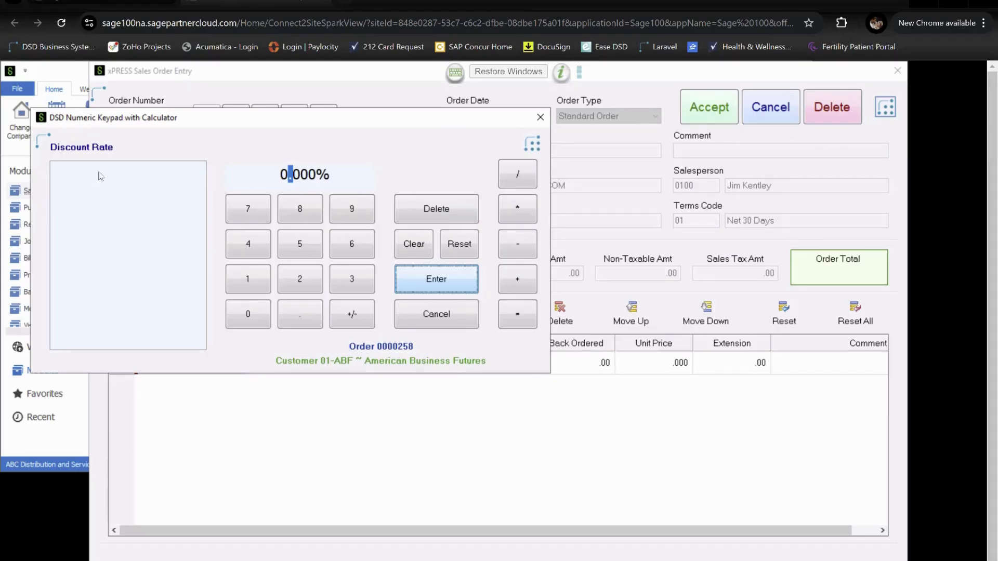
click(248, 279)
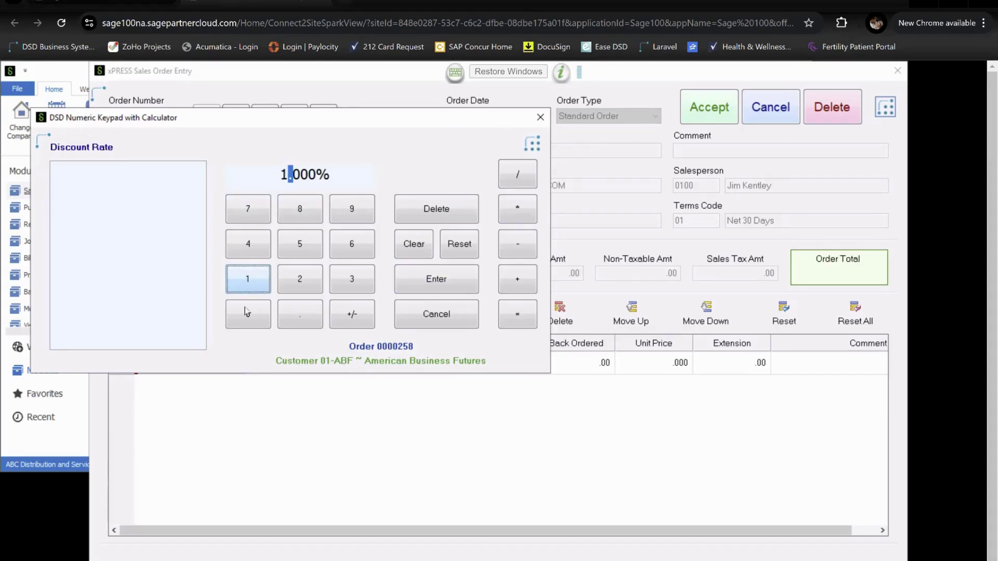
click(247, 312)
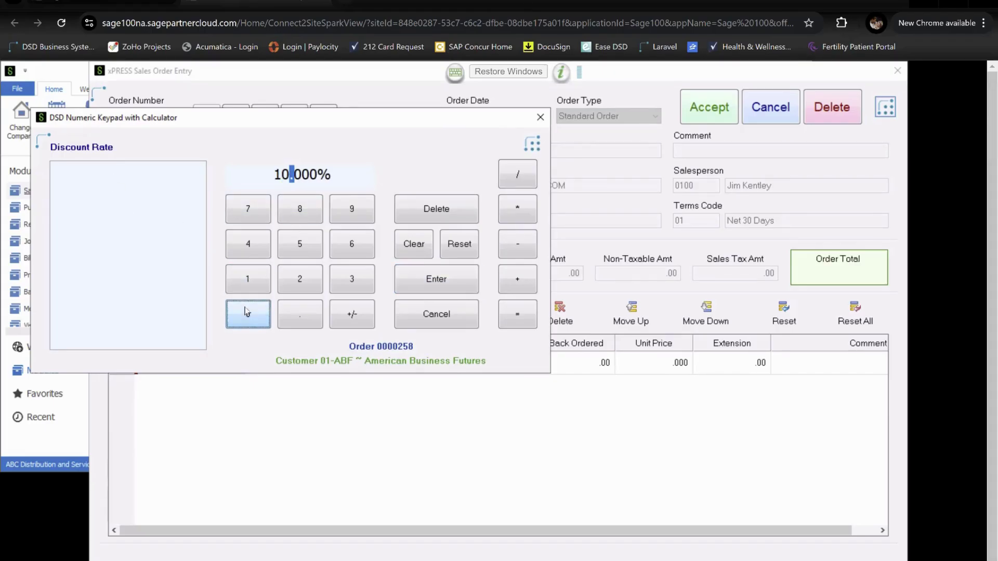
click(523, 218)
click(307, 311)
click(304, 290)
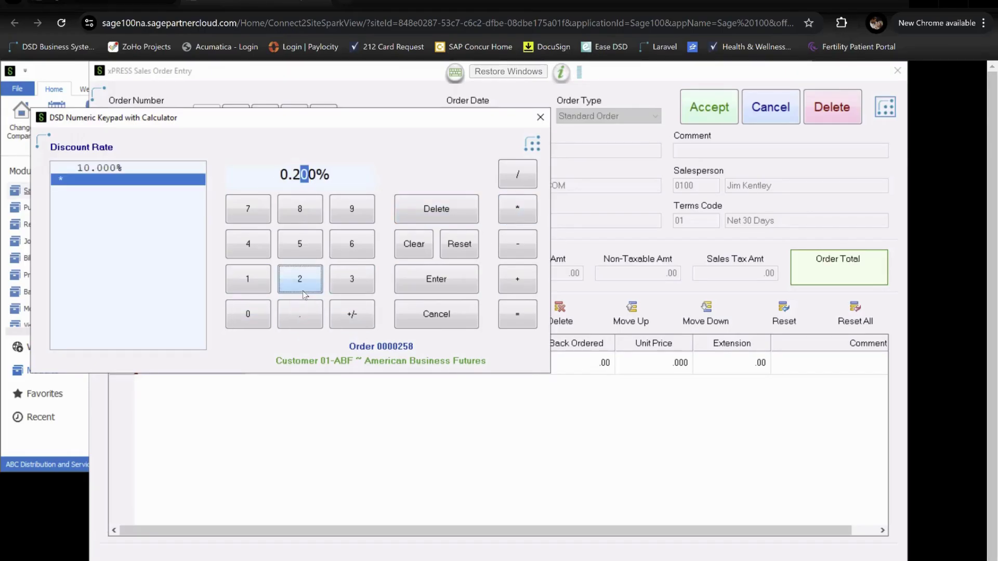
click(435, 281)
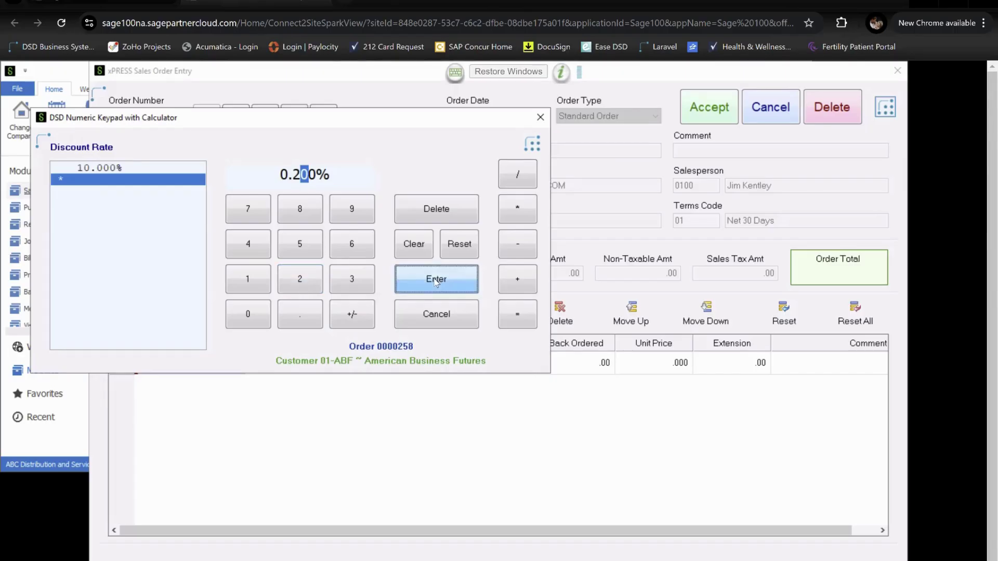
click(540, 118)
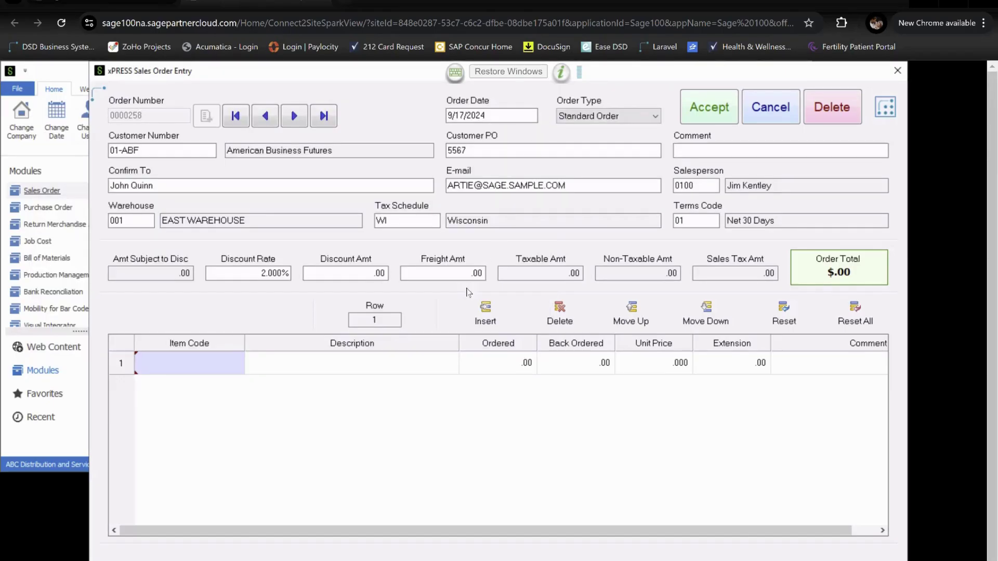
Reopen the discount rate entry, inspect its calculation history area, and accept the rate as it is.
click(251, 271)
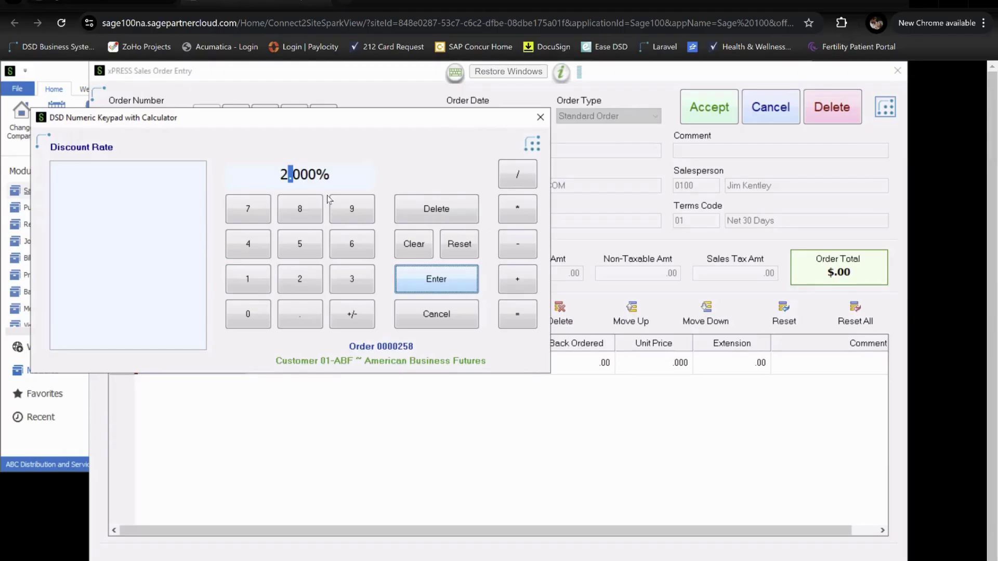
click(109, 188)
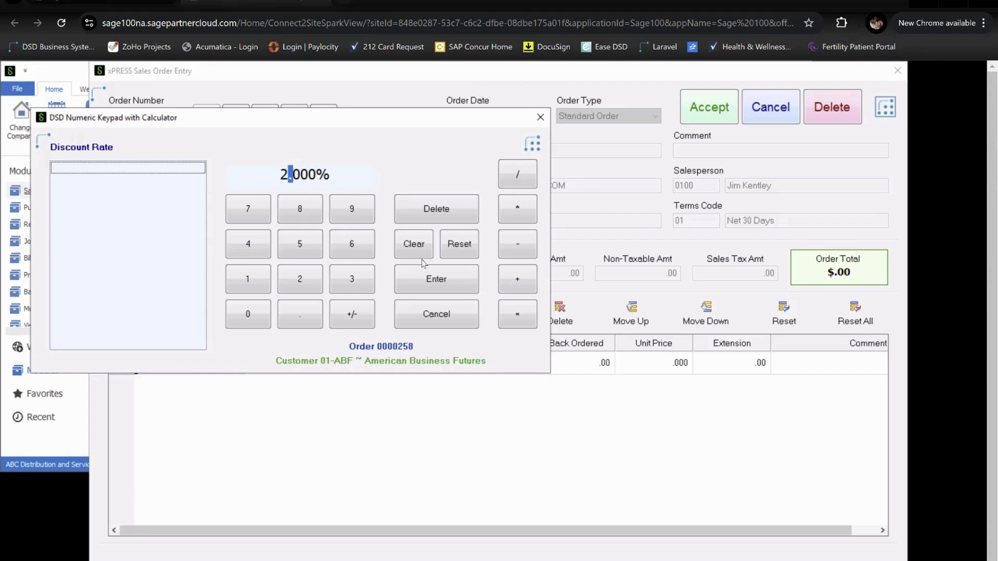
click(421, 278)
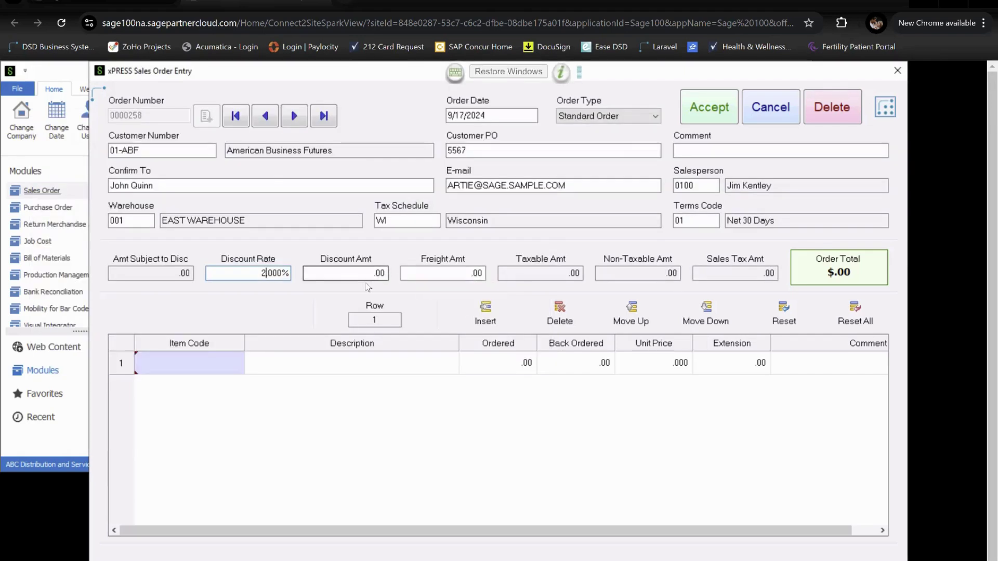
Search the items for DES and add 2480-8-50, DESK FILE 8" CAP 50, to row 1 with its default description.
click(203, 364)
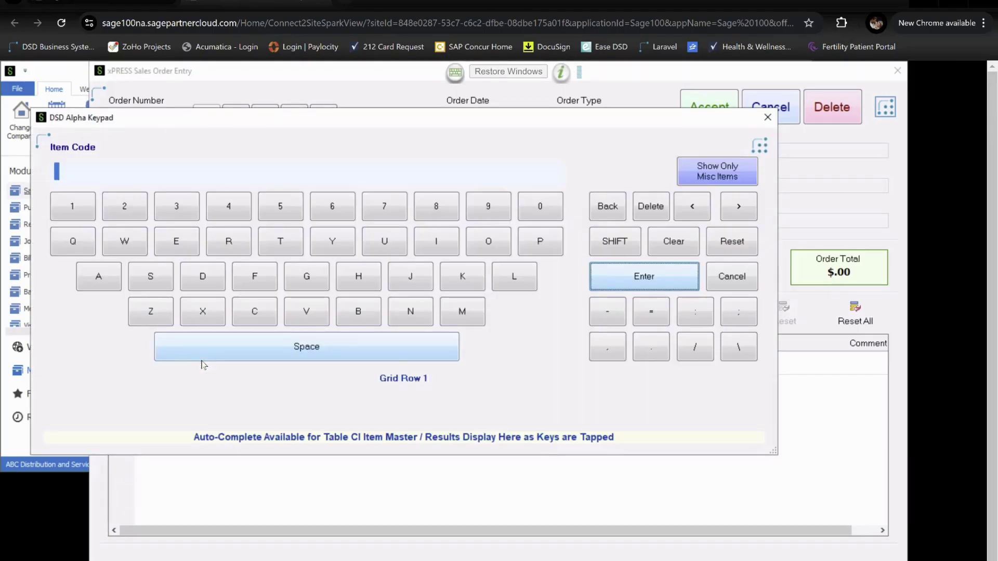
click(203, 275)
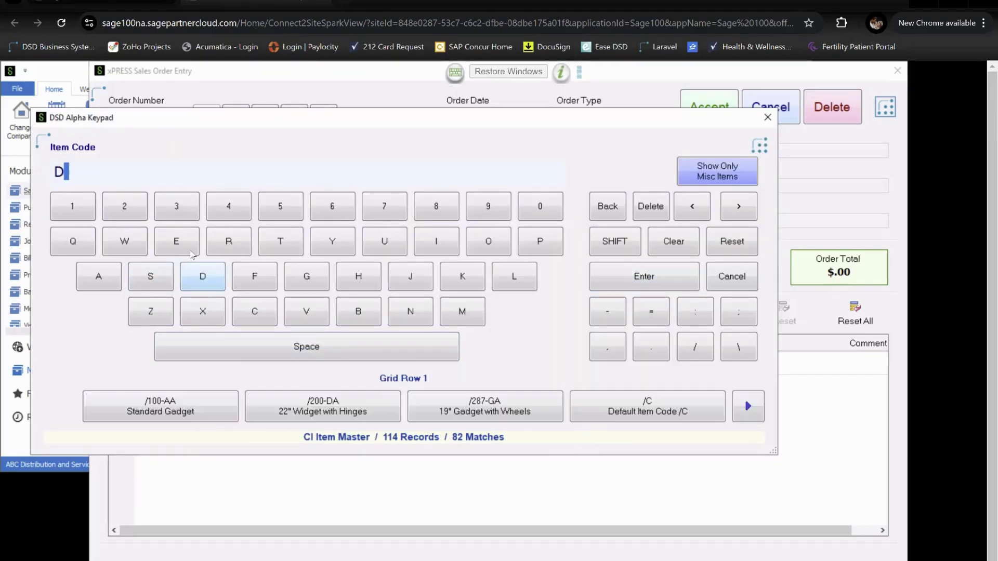
click(178, 243)
click(148, 276)
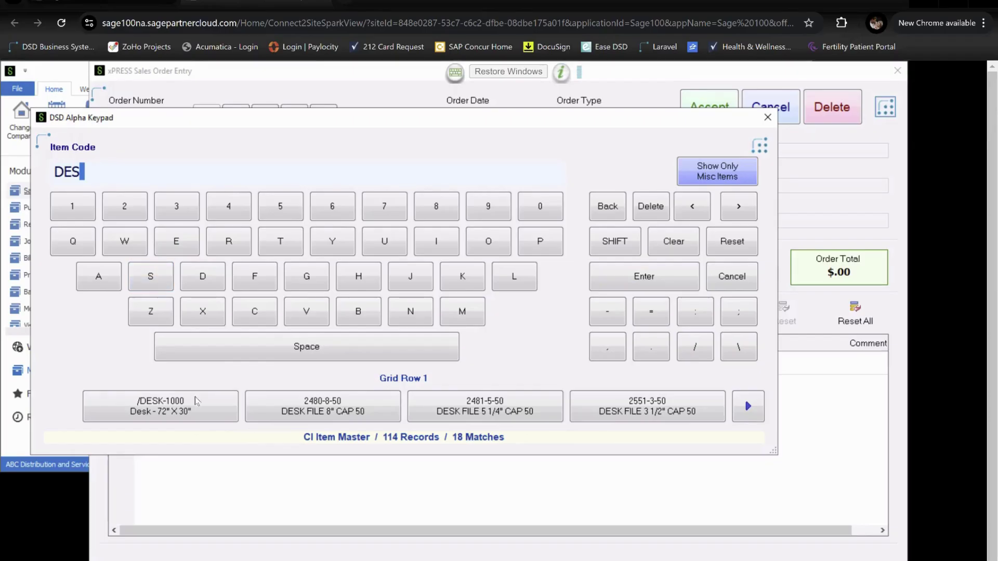
click(287, 403)
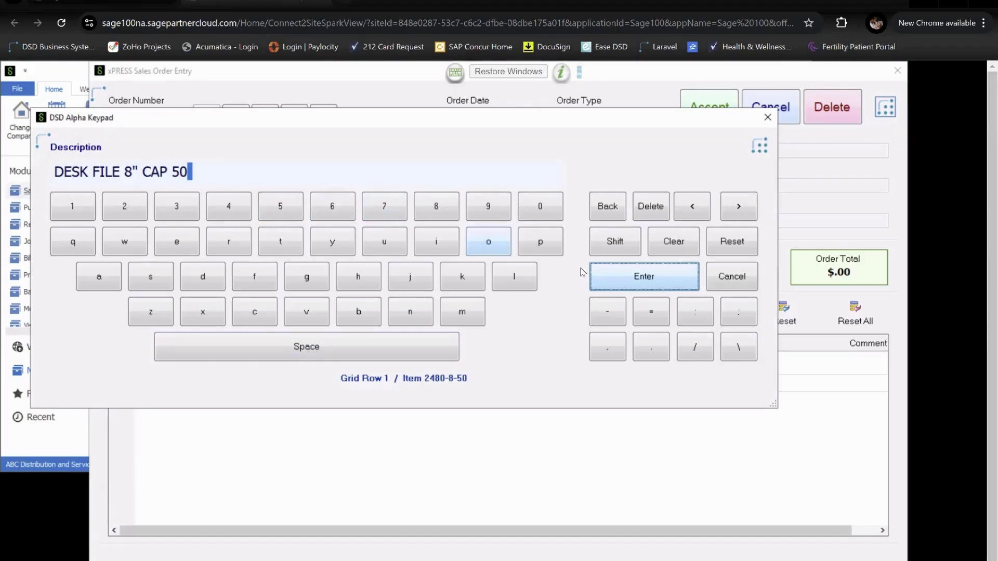
click(617, 285)
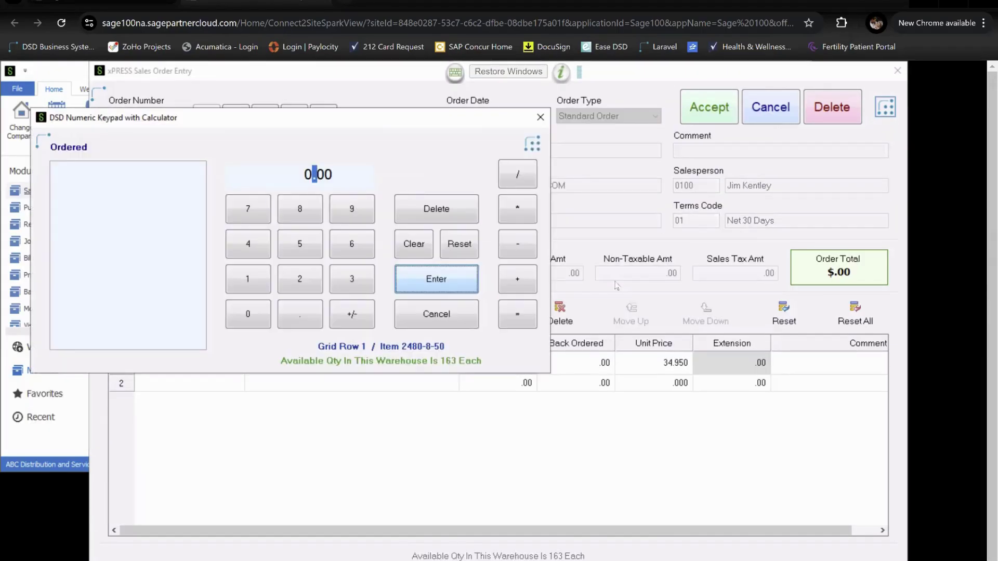
Set the ordered quantity in row 1 to 1, accept the remaining line defaults, and dismiss the item entry for row 2.
click(247, 278)
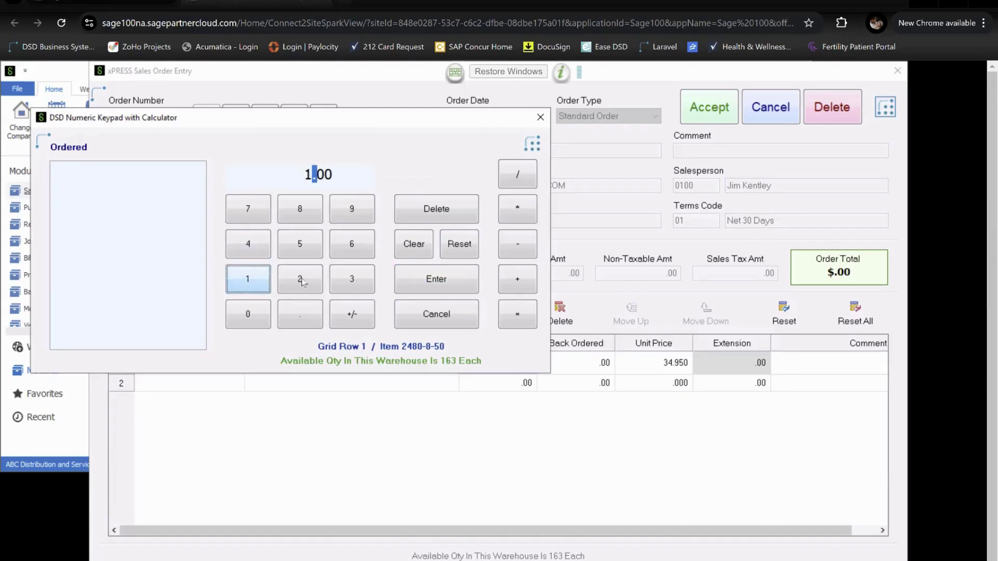
click(433, 281)
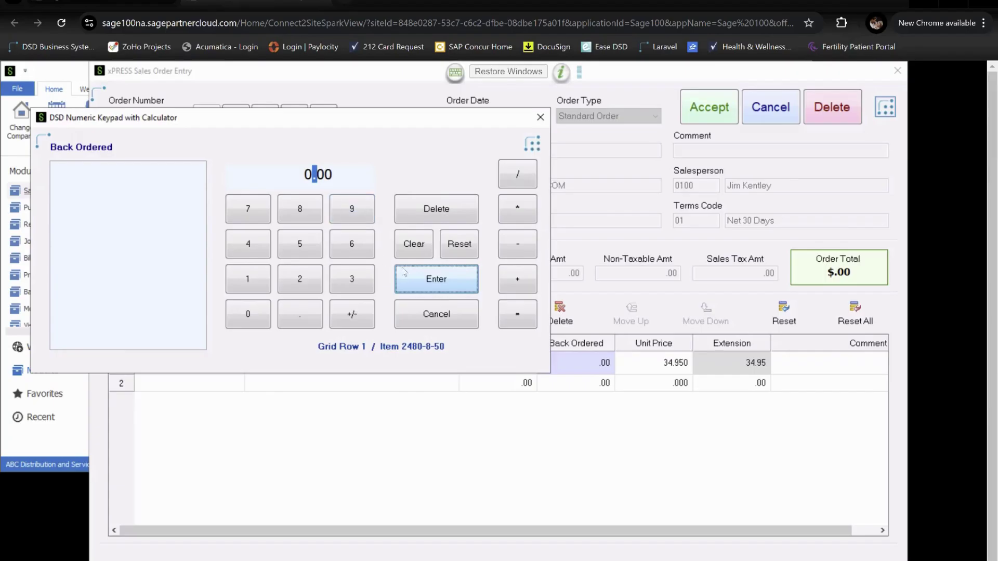
click(430, 286)
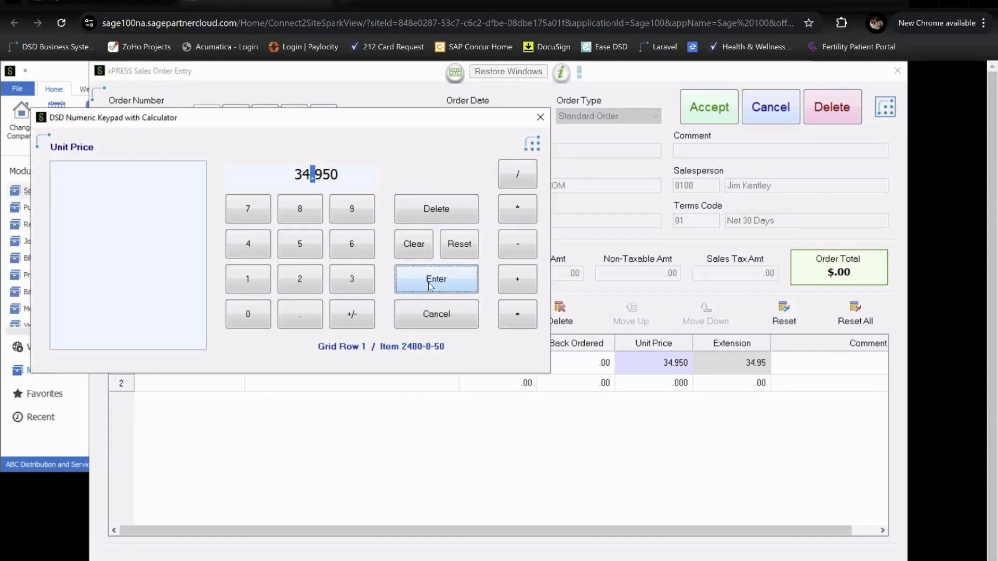
click(430, 285)
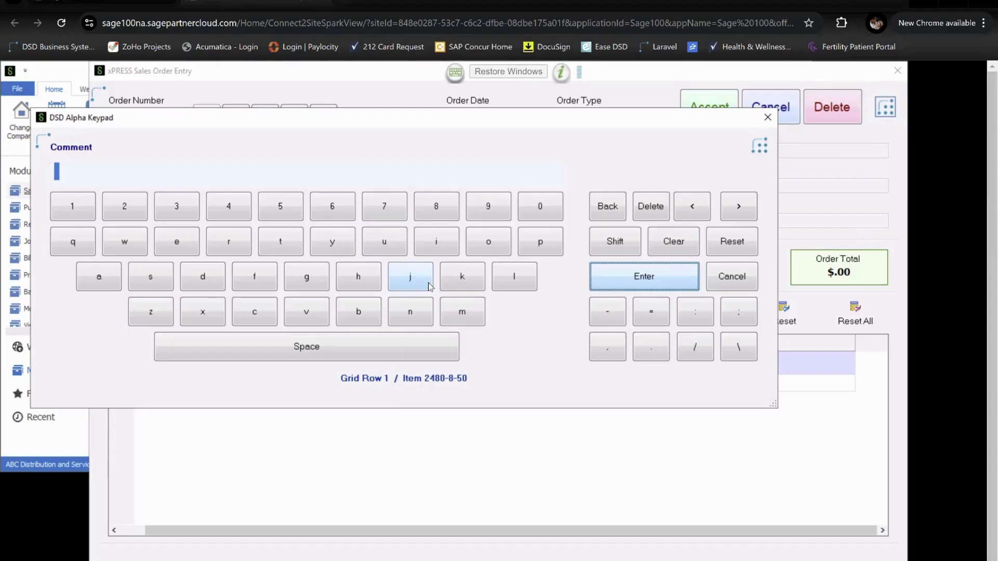
click(611, 276)
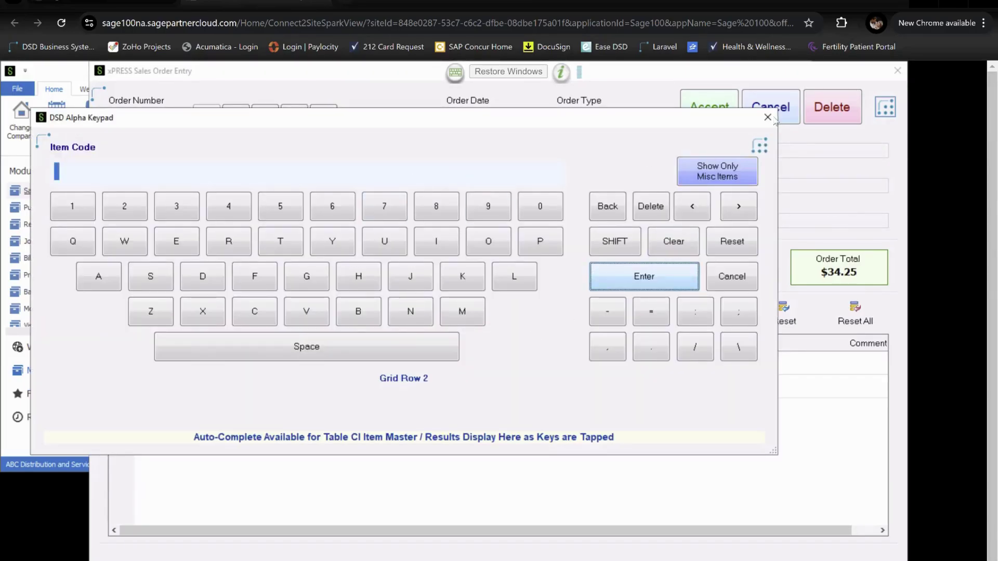
click(767, 118)
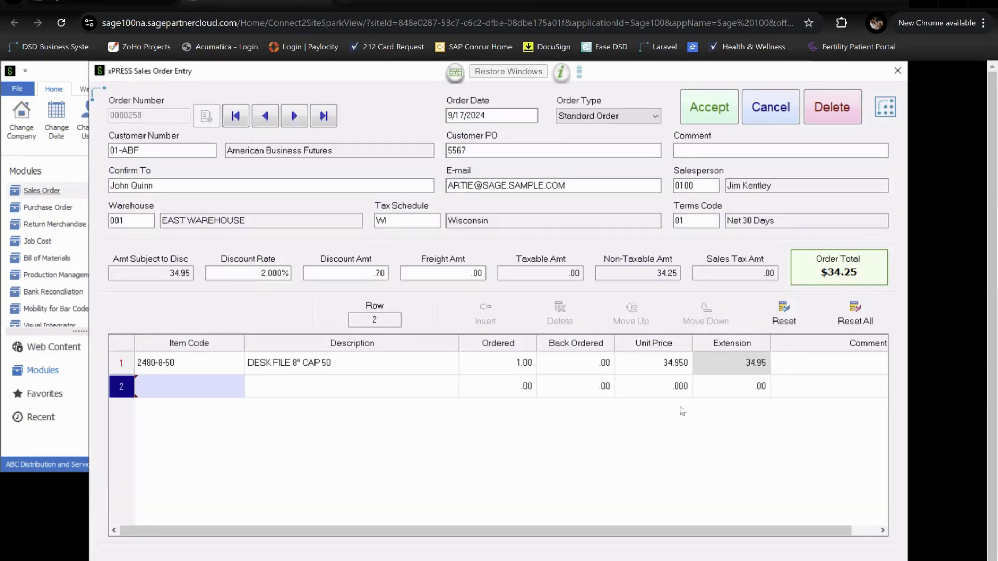